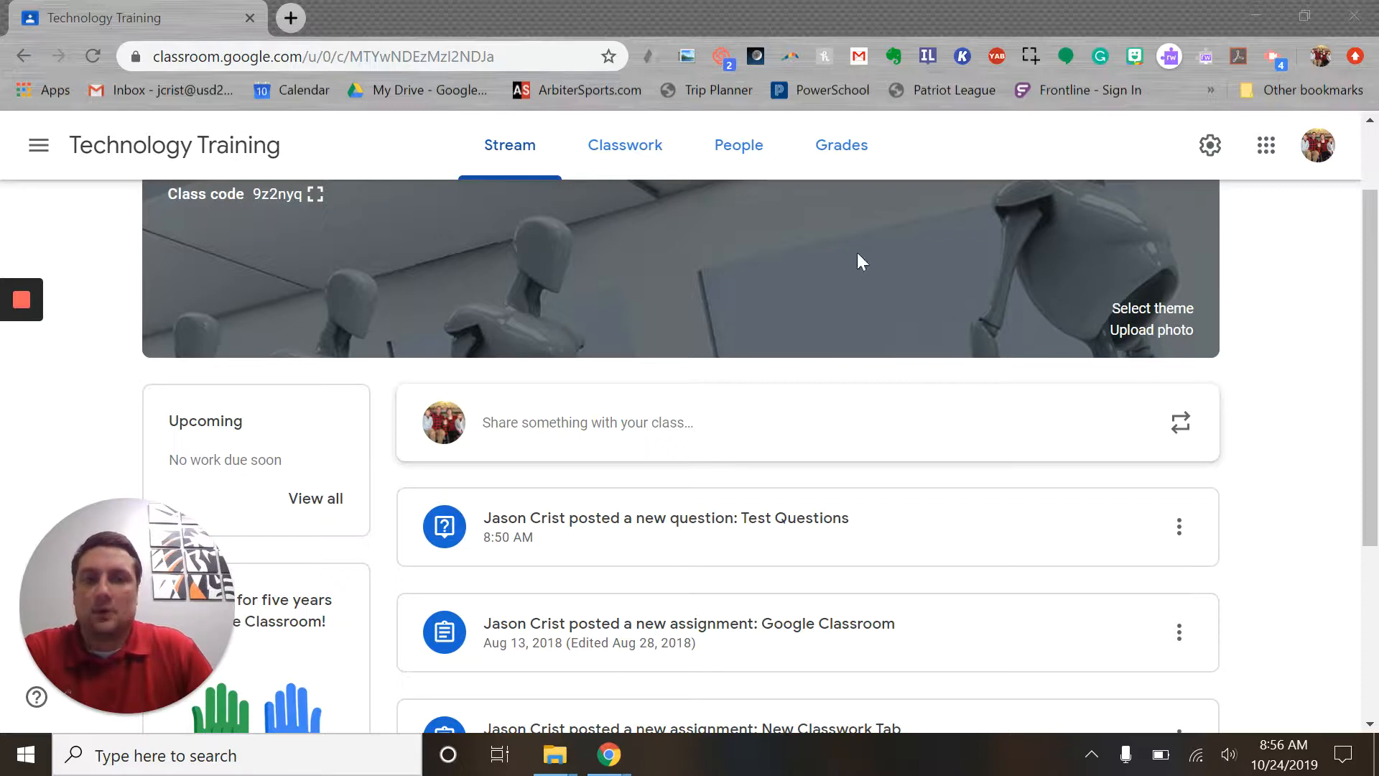
Open the class's Classwork page and move the Class Materials topic above Week 2
click(628, 160)
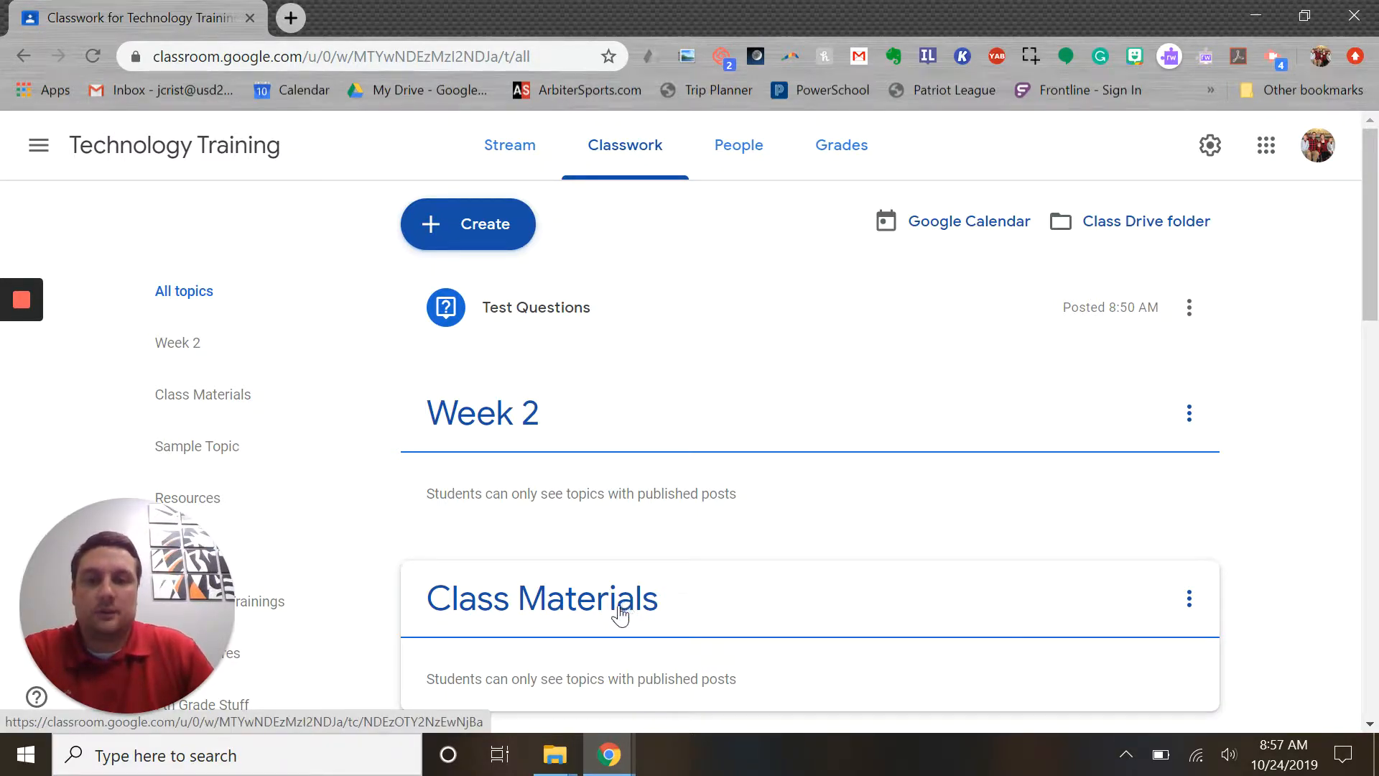
drag(621, 614, 572, 425)
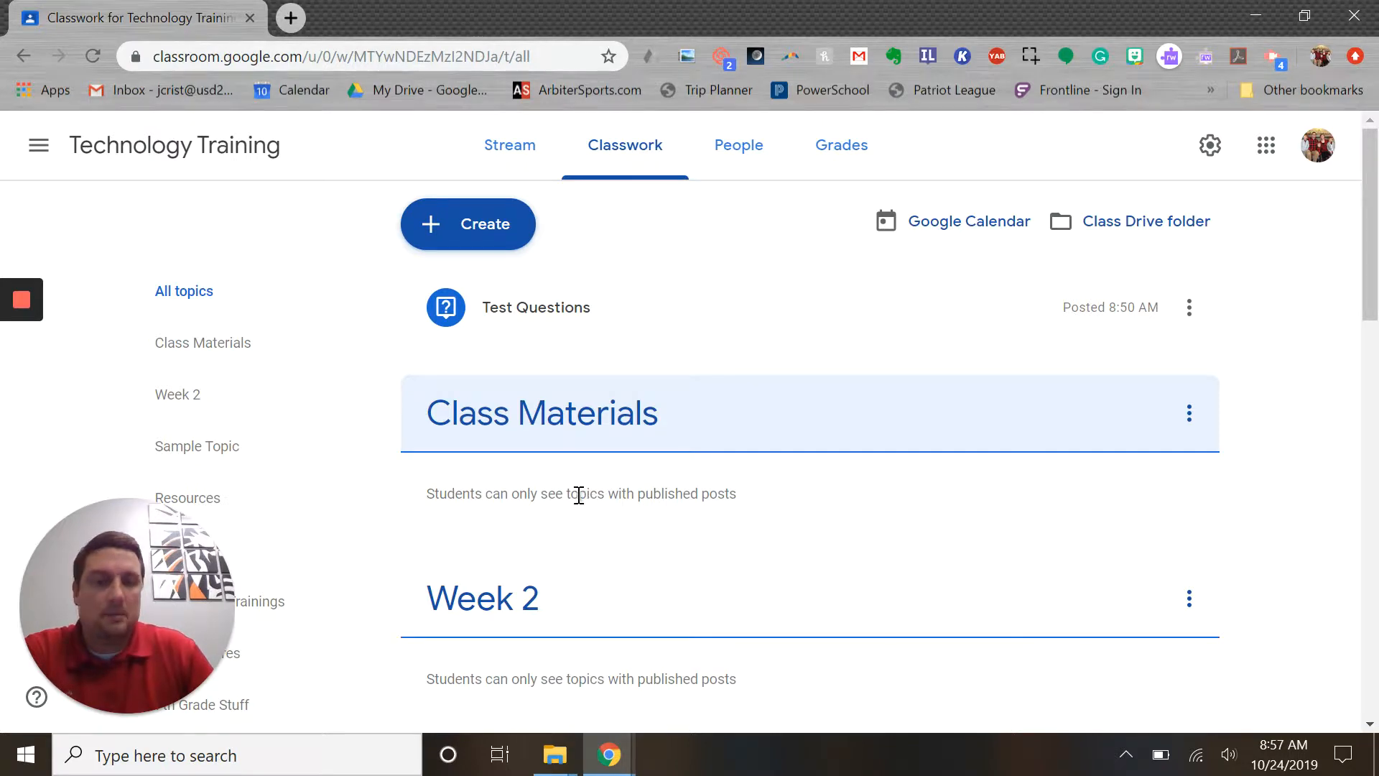
Create a new material for the Technology Training class and title it "Syllabus"
click(431, 233)
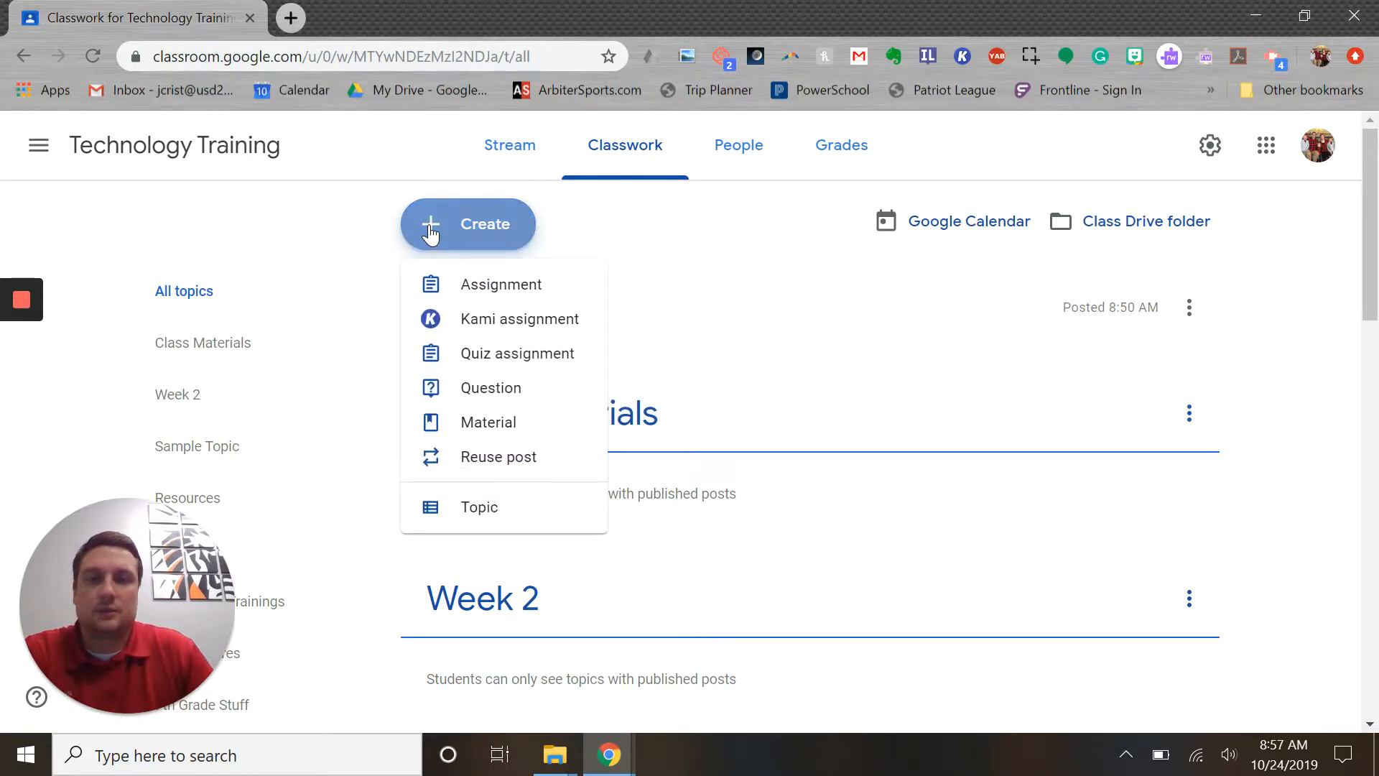
click(491, 426)
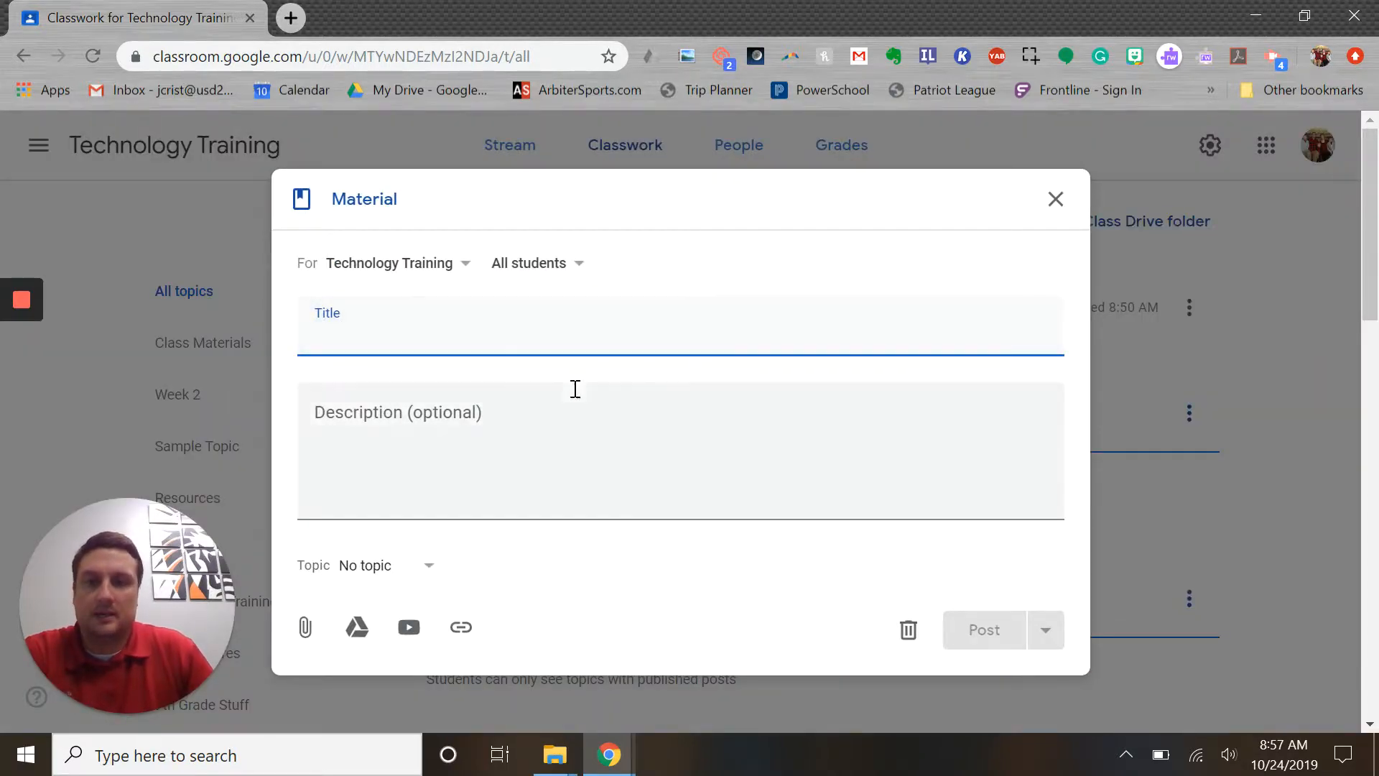
click(463, 266)
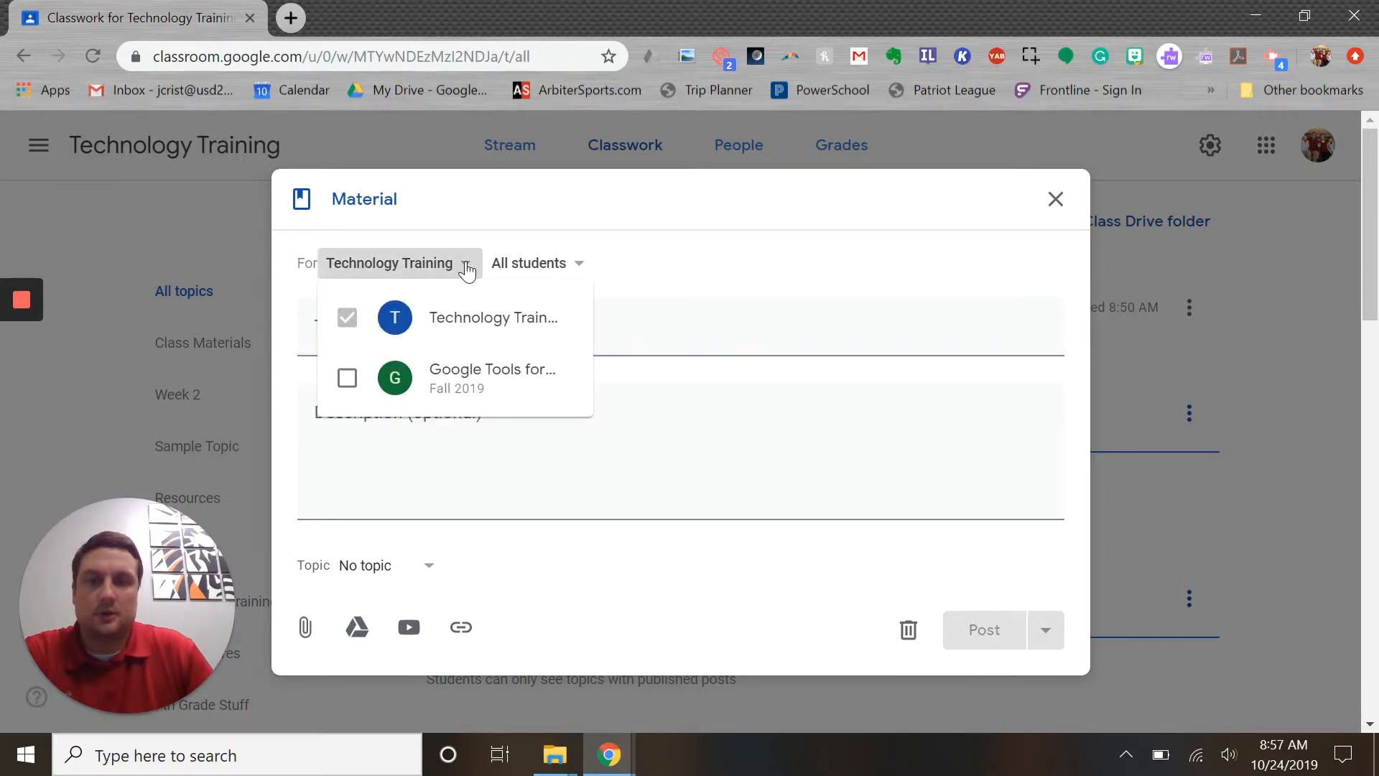
click(464, 266)
click(391, 331)
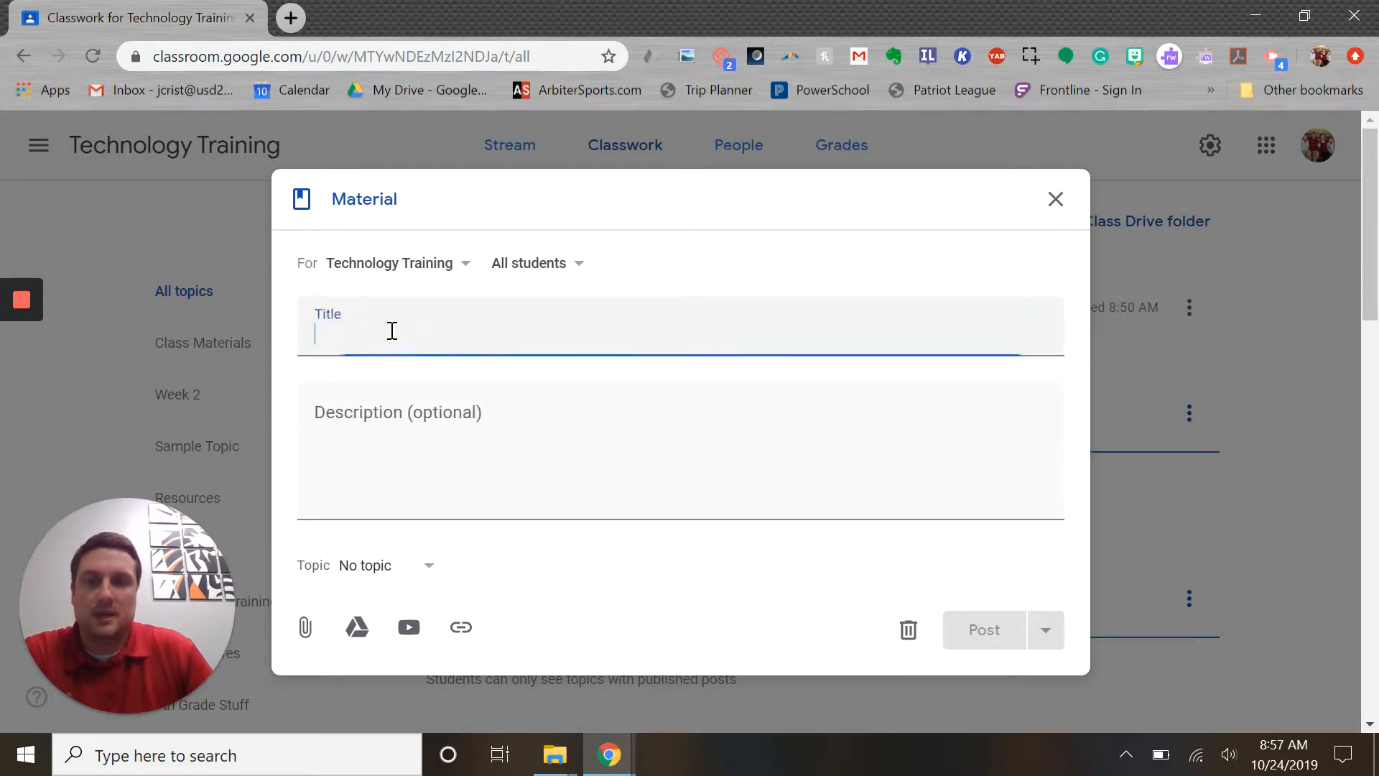
text(Sy)
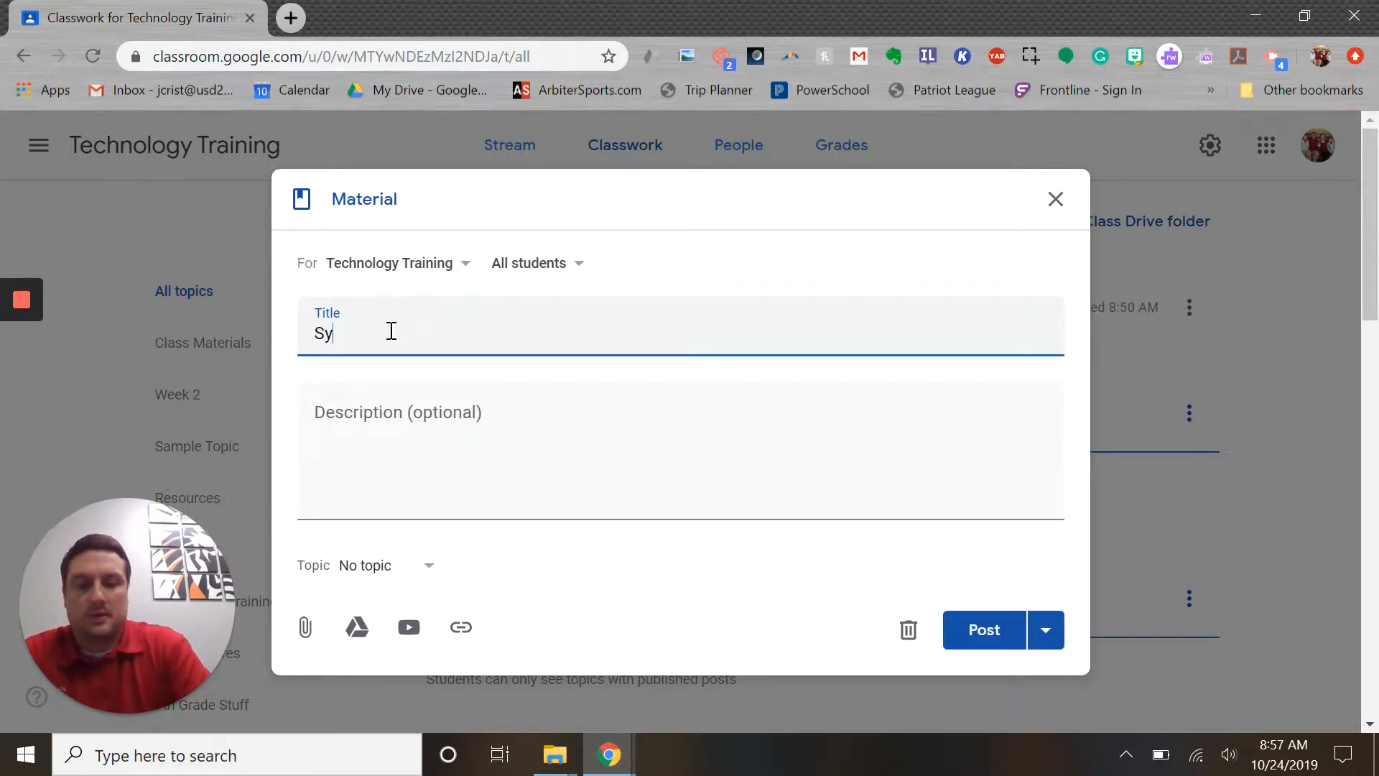
text(llabus)
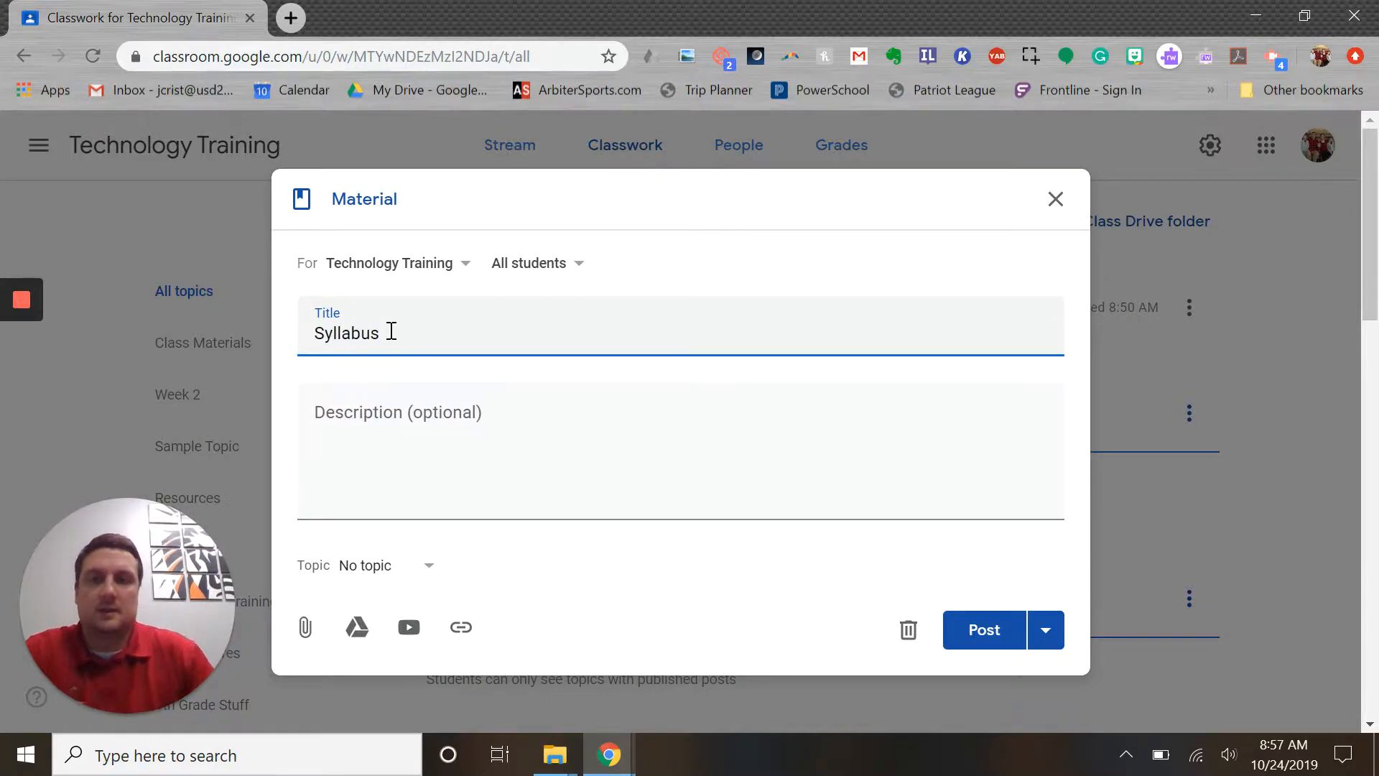
Assign the Syllabus material to the Class Materials topic, leaving the description blank
click(337, 424)
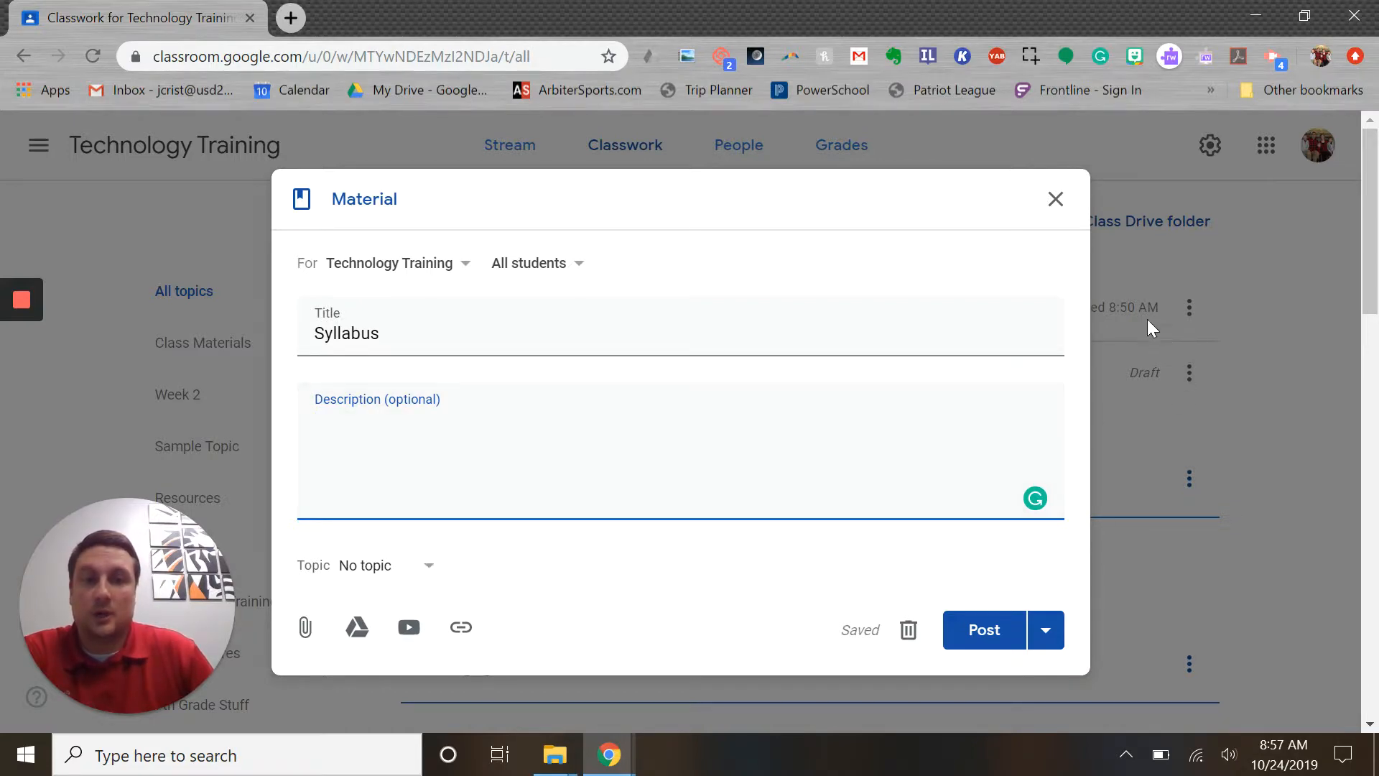
click(429, 566)
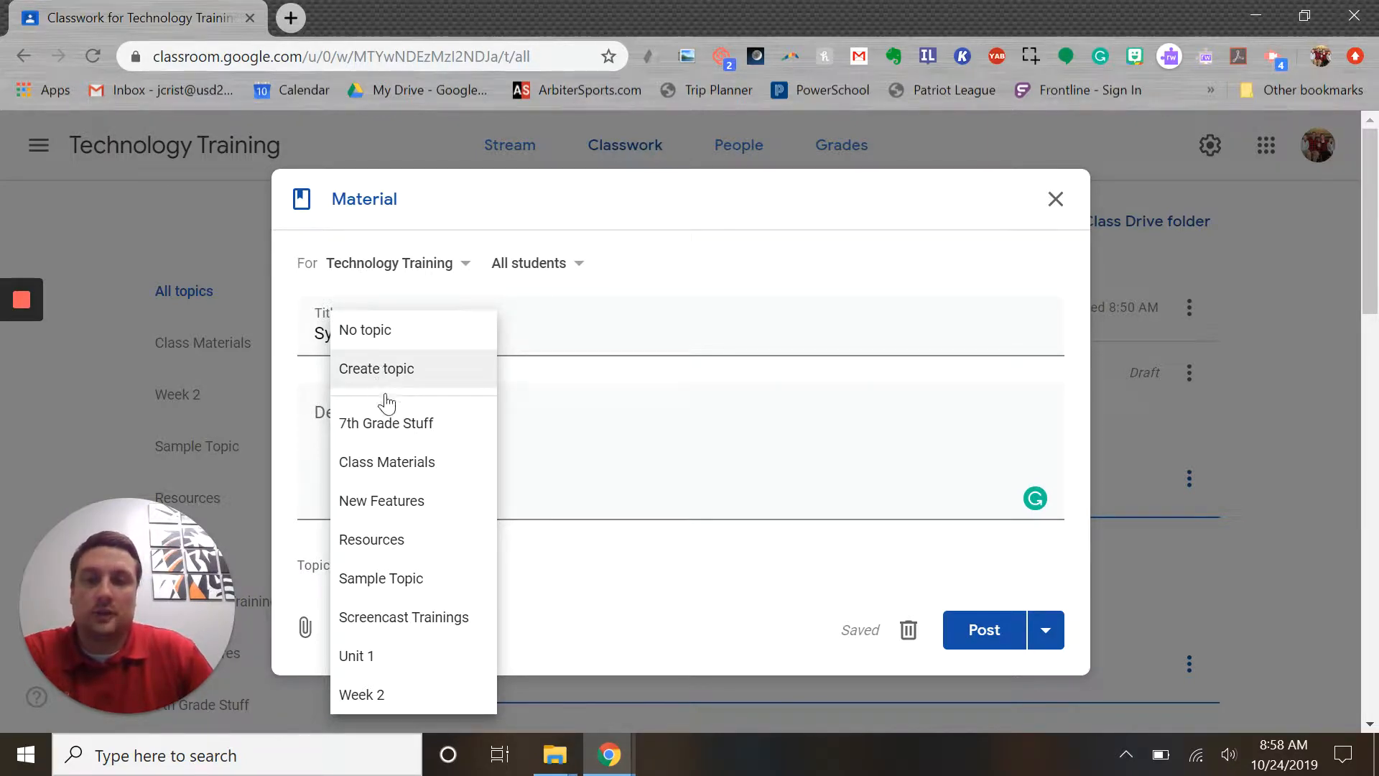
click(371, 467)
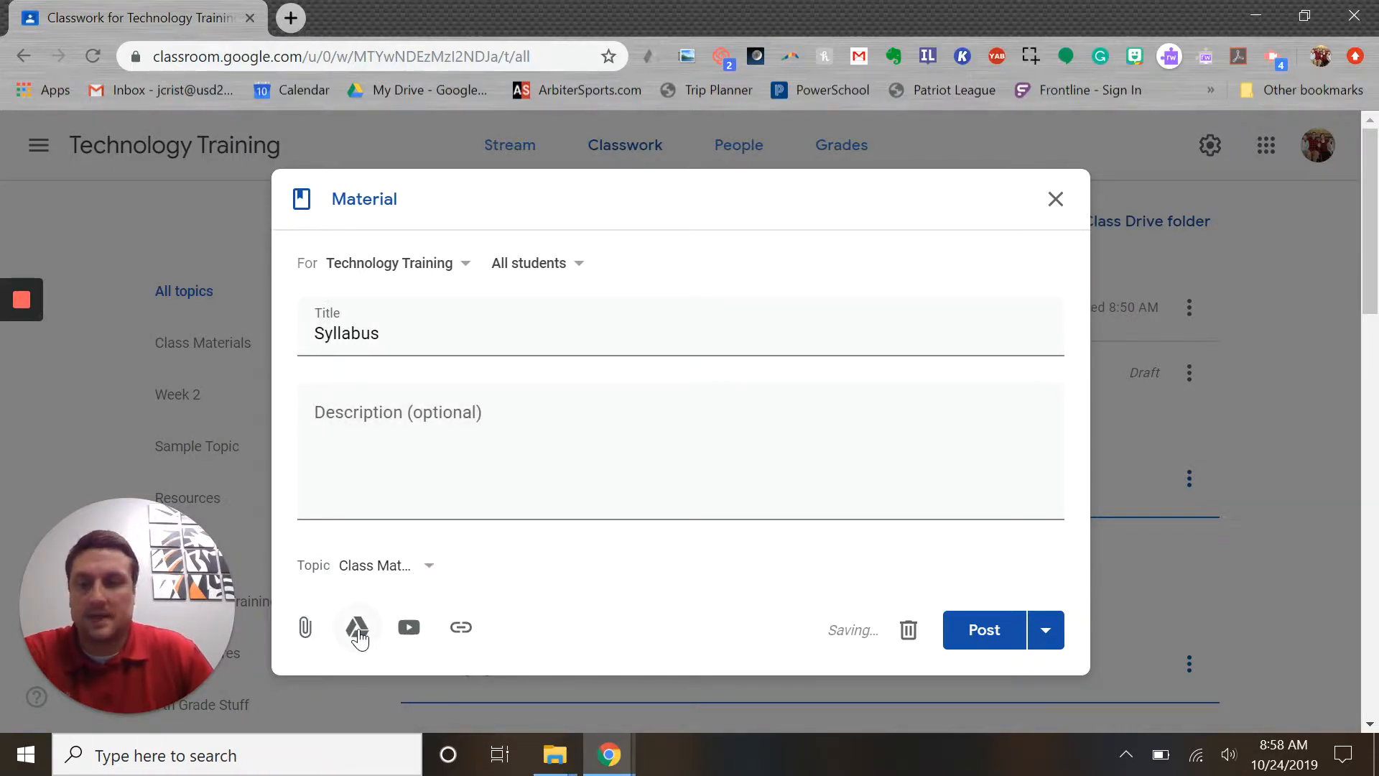
Attach the ProBot Division Activity slides from the recent Google Drive files to the Syllabus material
click(357, 635)
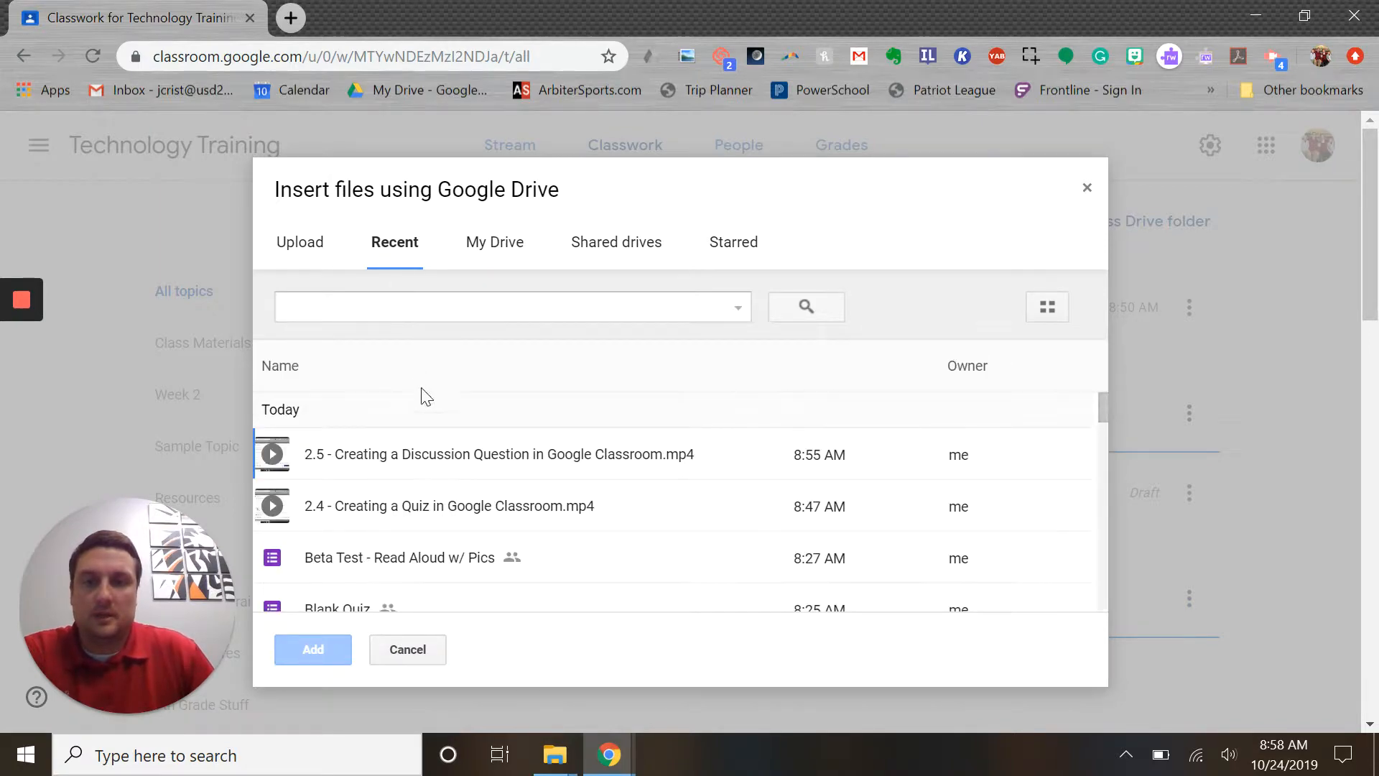
scroll(463, 506, down, 10)
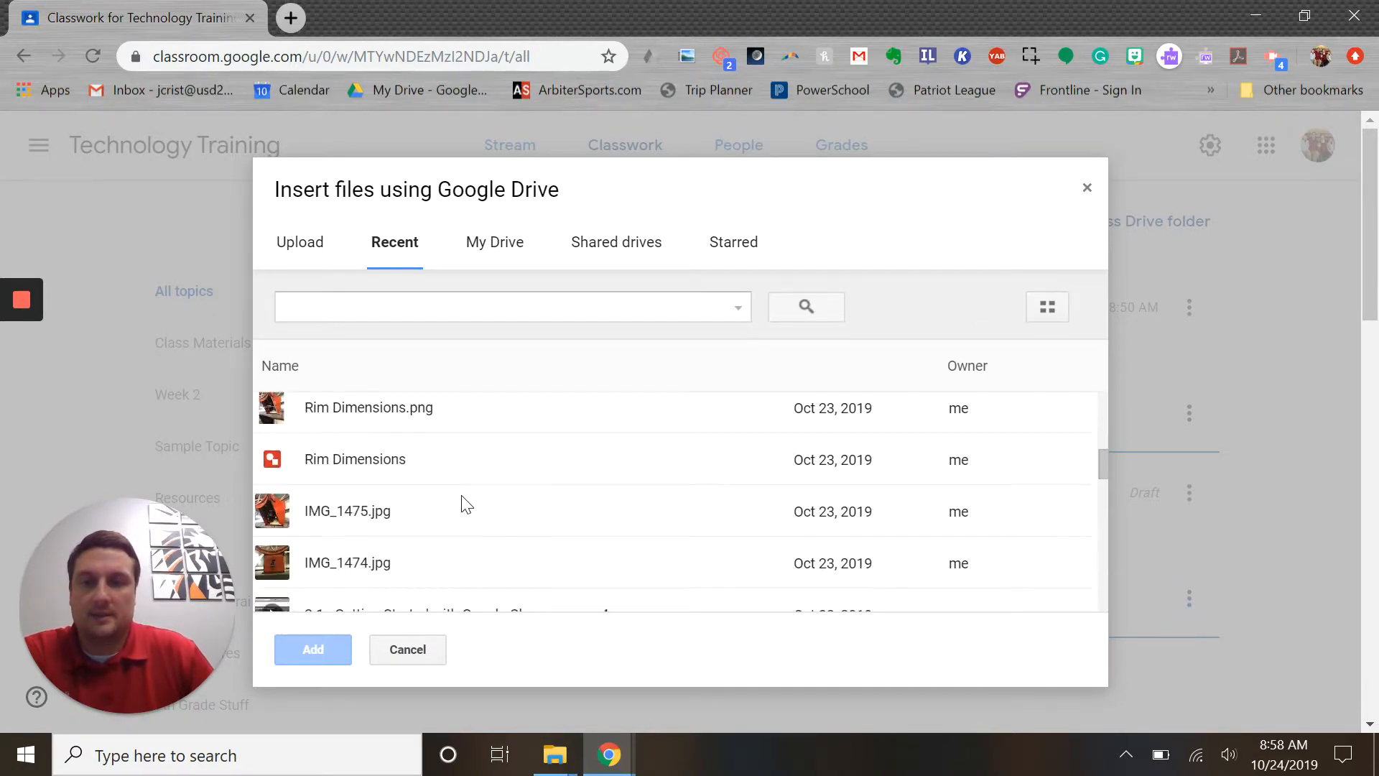
scroll(463, 504, down, 10)
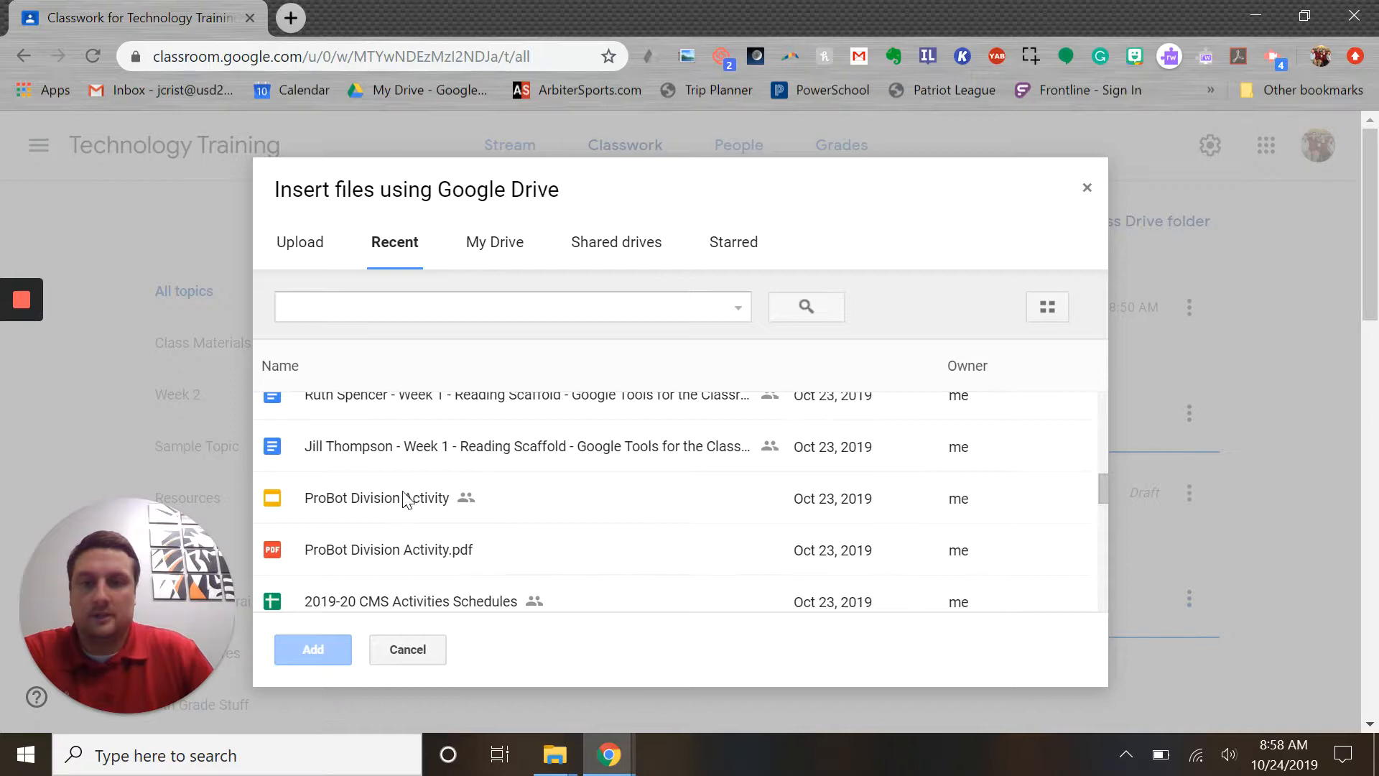
scroll(402, 499, down, 2)
scroll(370, 485, up, 2)
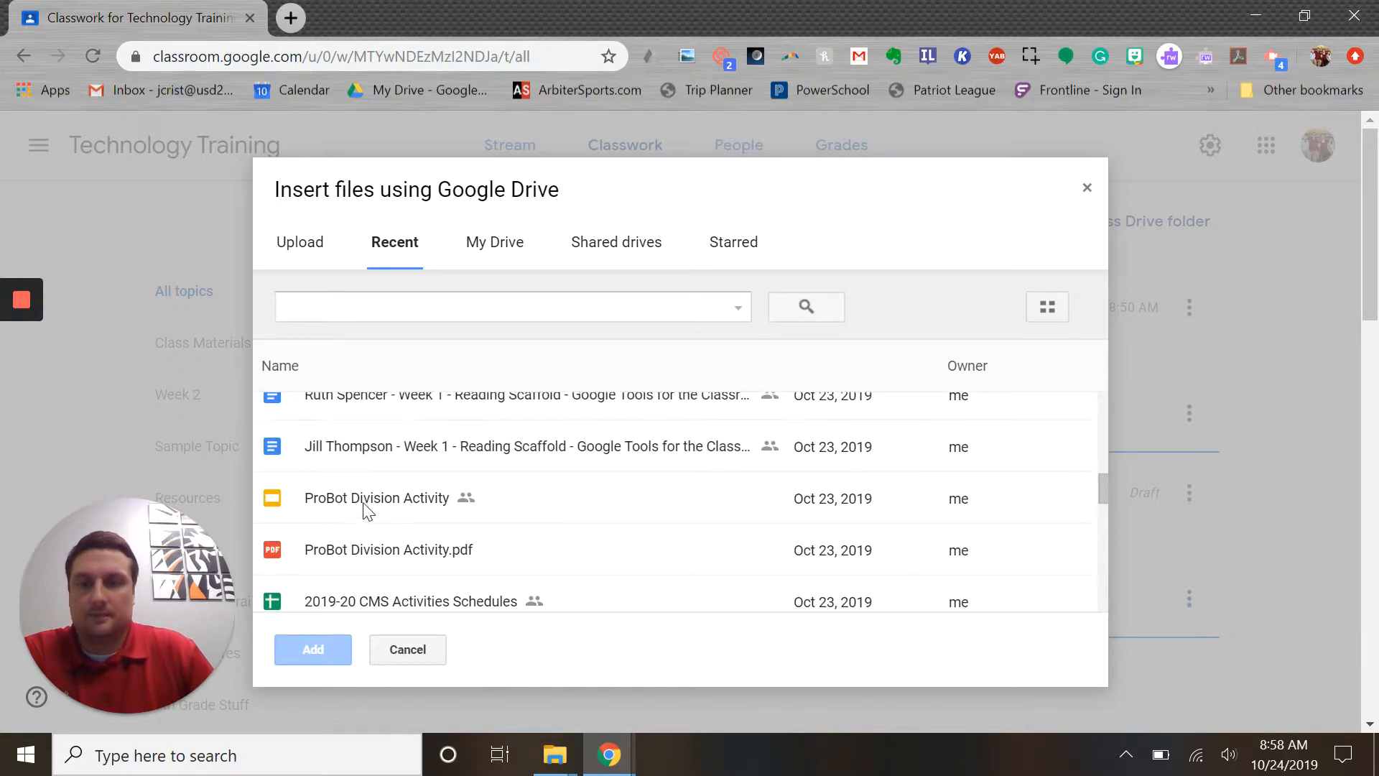
click(363, 500)
click(315, 648)
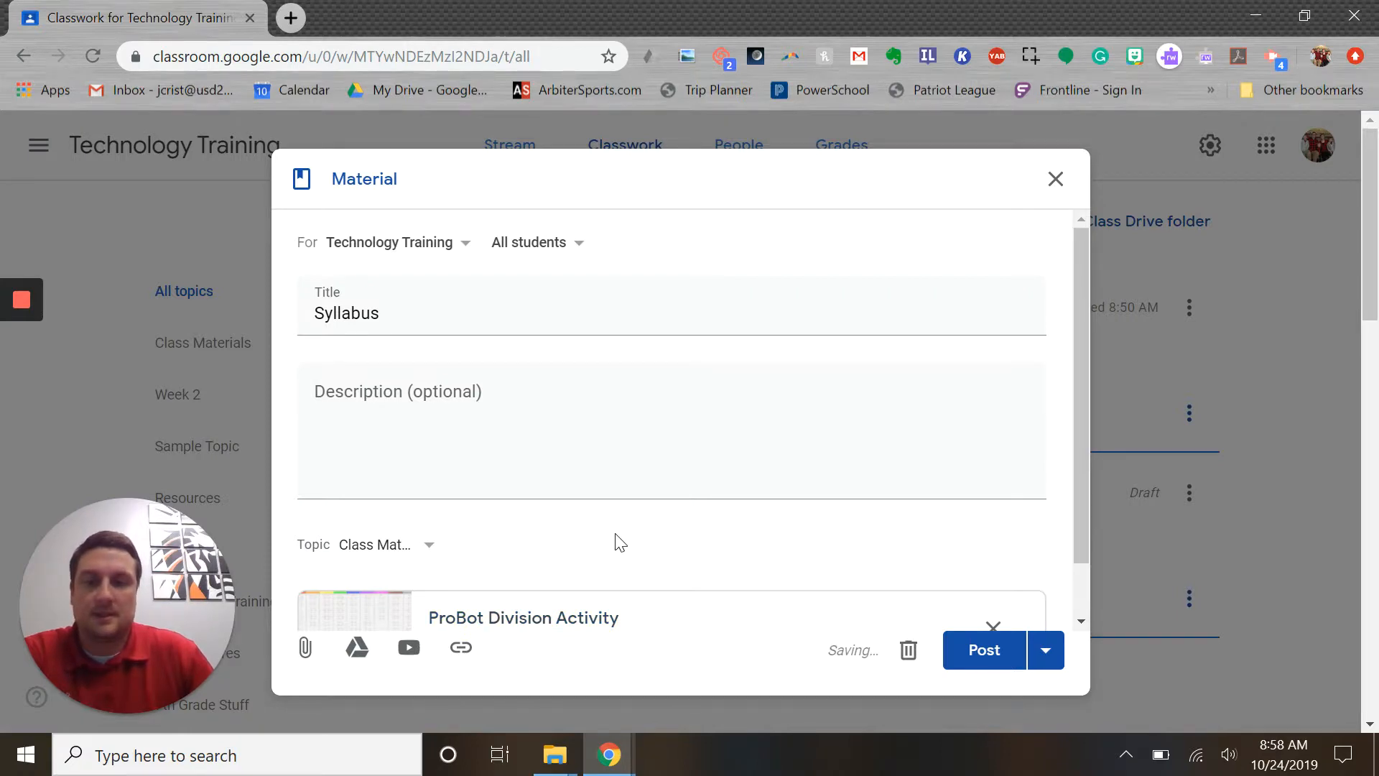
Check the scheduling and draft options for the Syllabus material, and post it immediately
scroll(619, 542, down, 1)
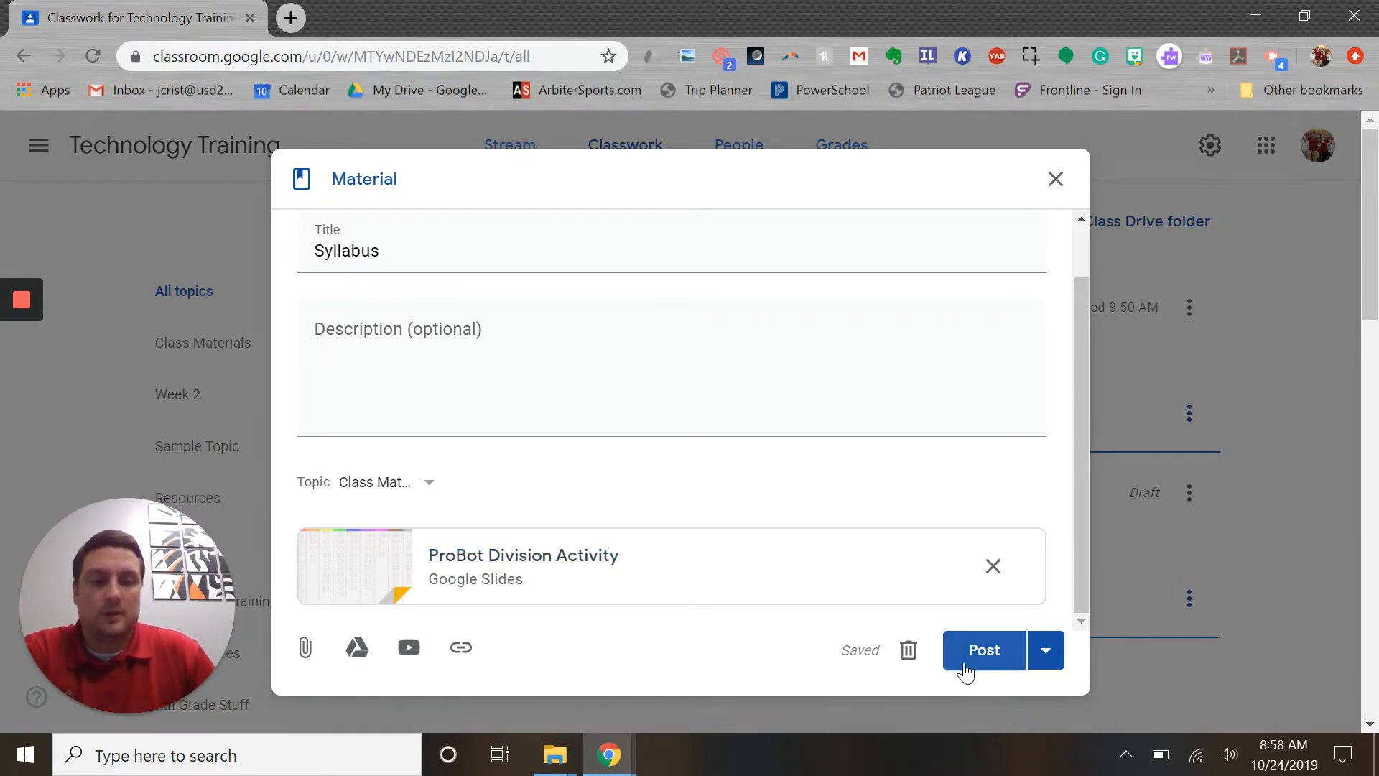
click(1047, 653)
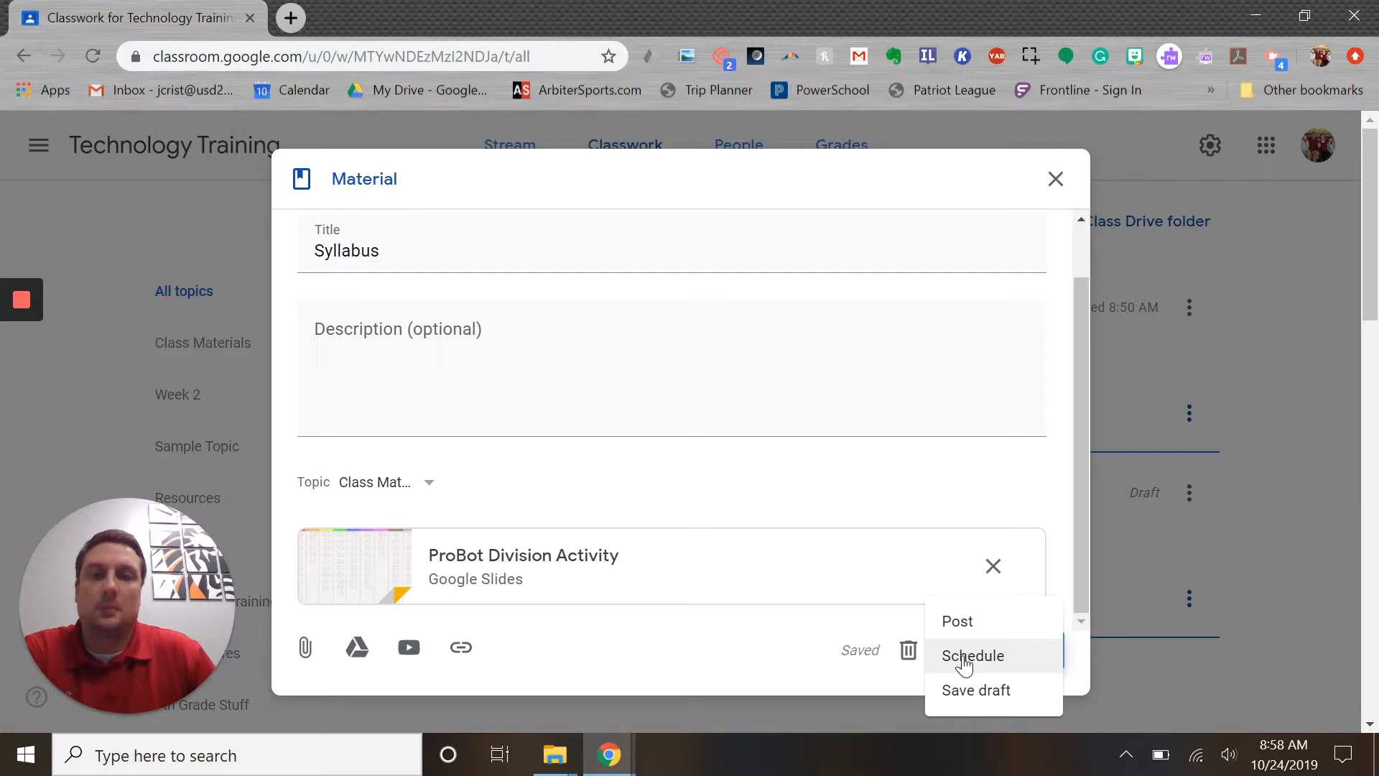
click(856, 482)
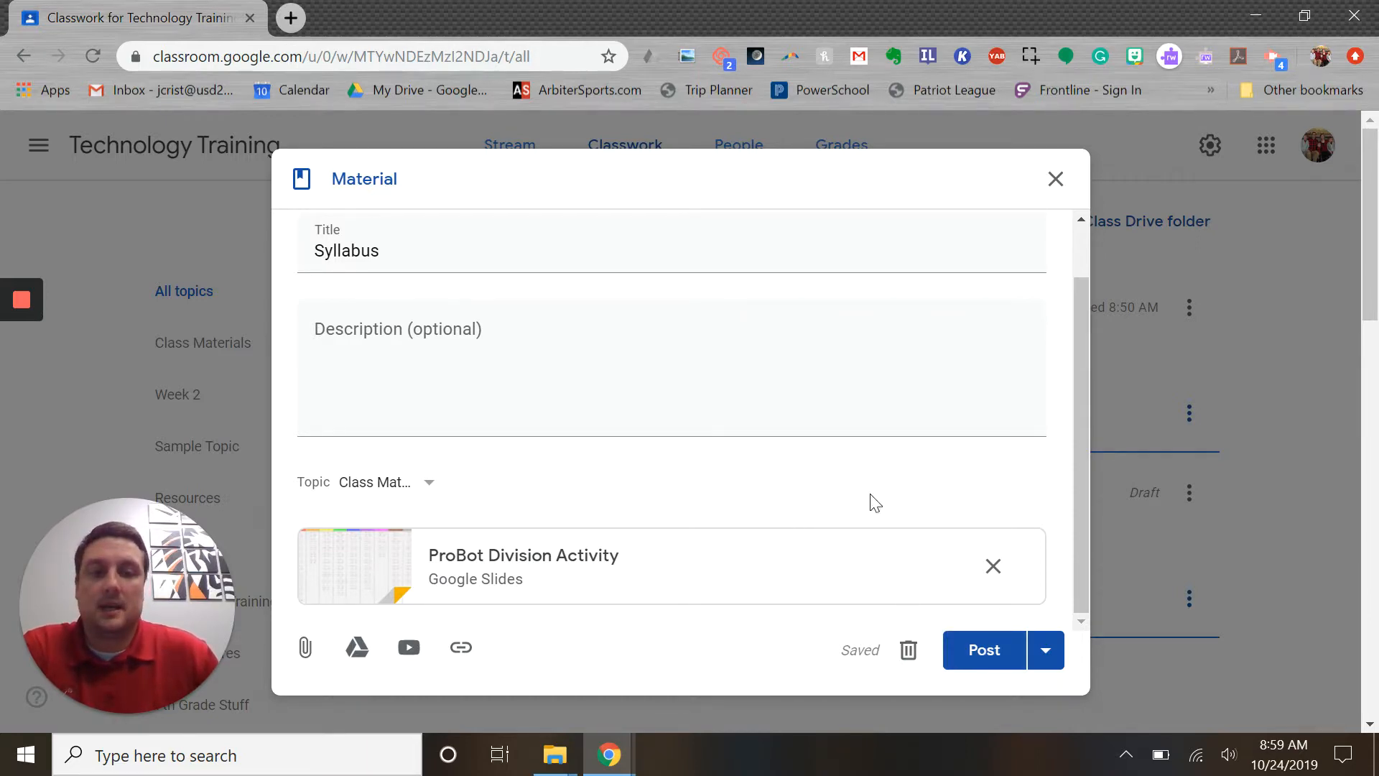
click(977, 657)
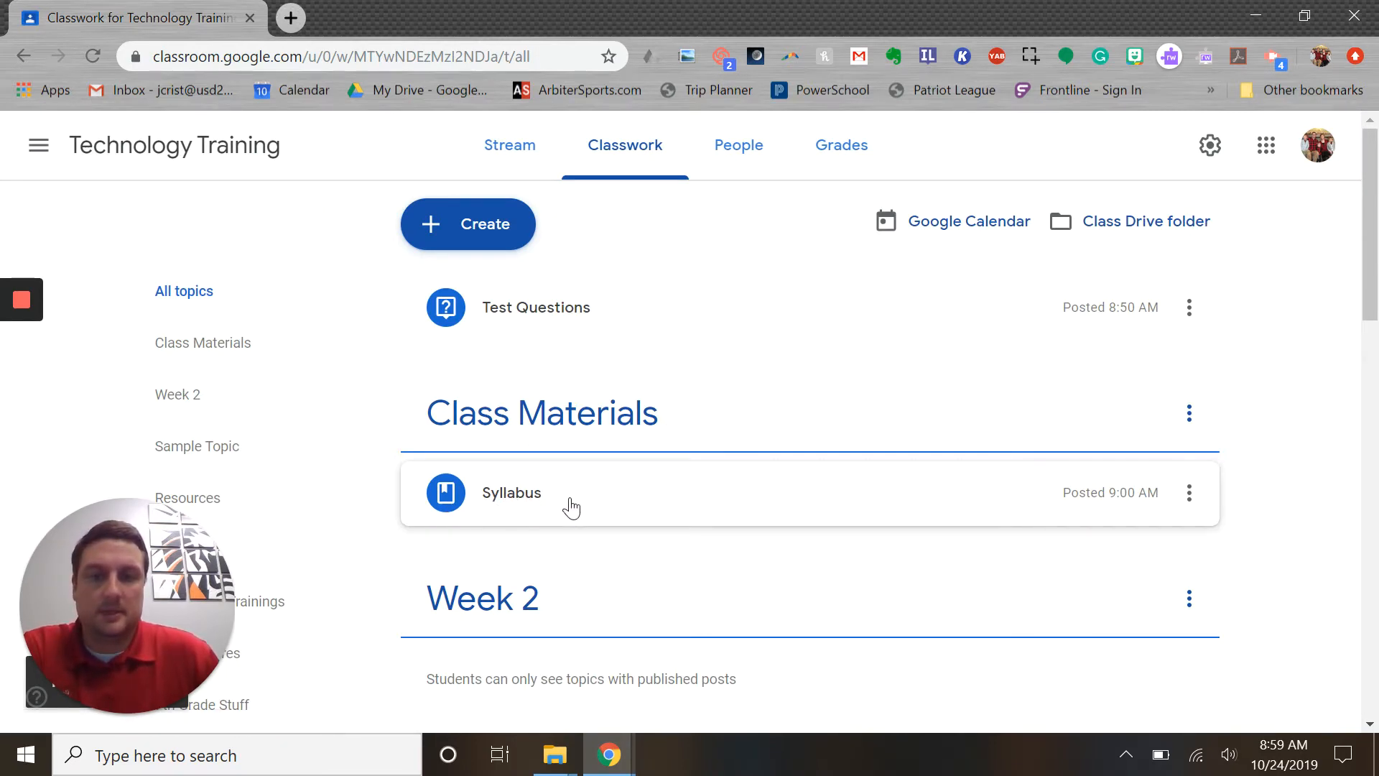
Create another new material on the Classwork page and title it "Web Links"
scroll(568, 513, down, 1)
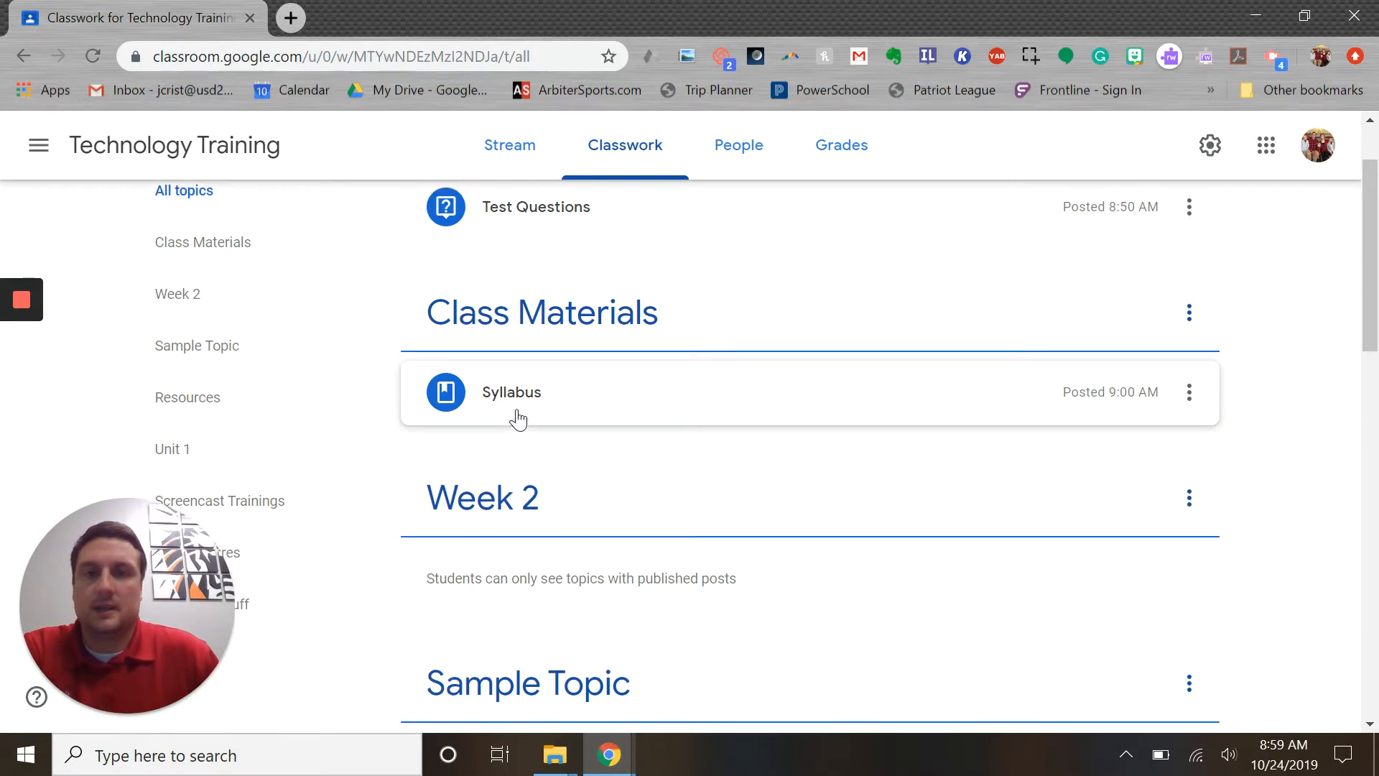
scroll(515, 415, up, 1)
click(433, 244)
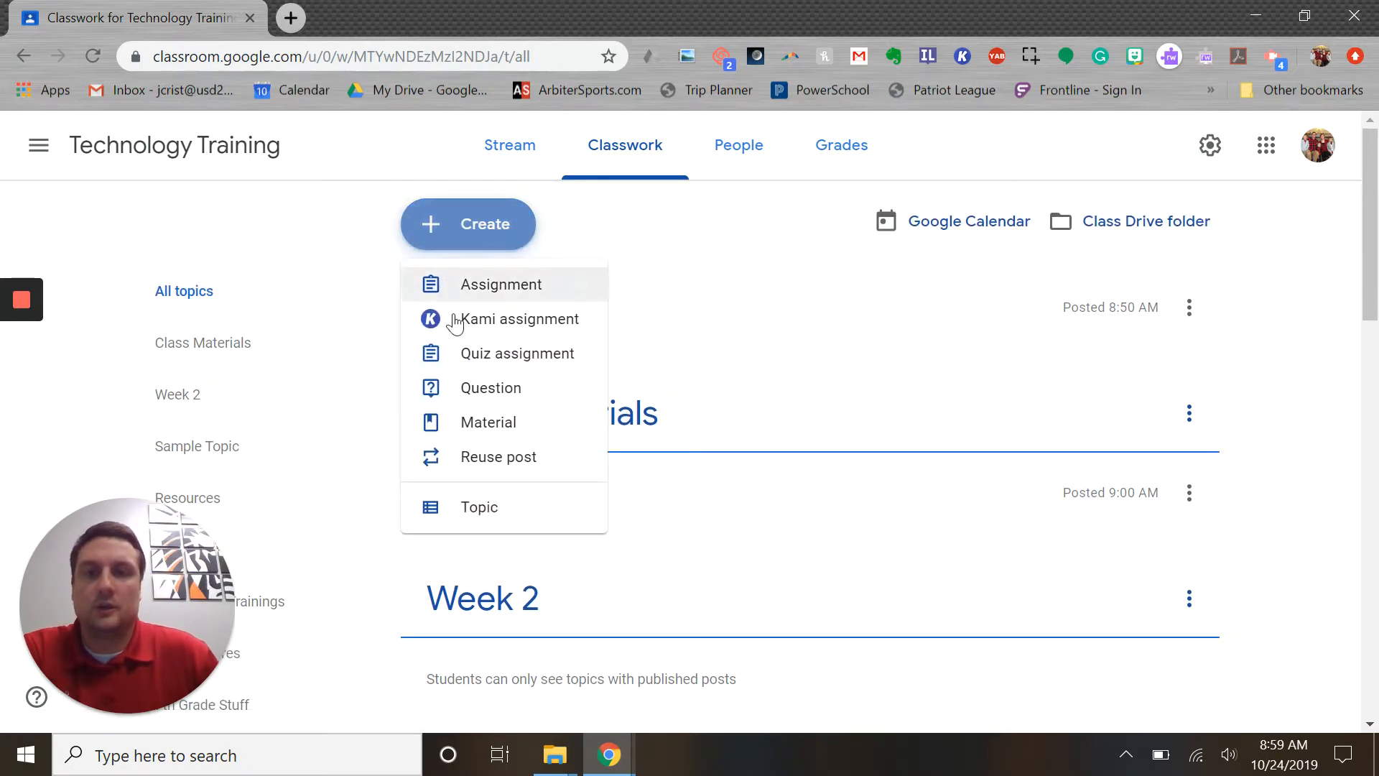
click(473, 423)
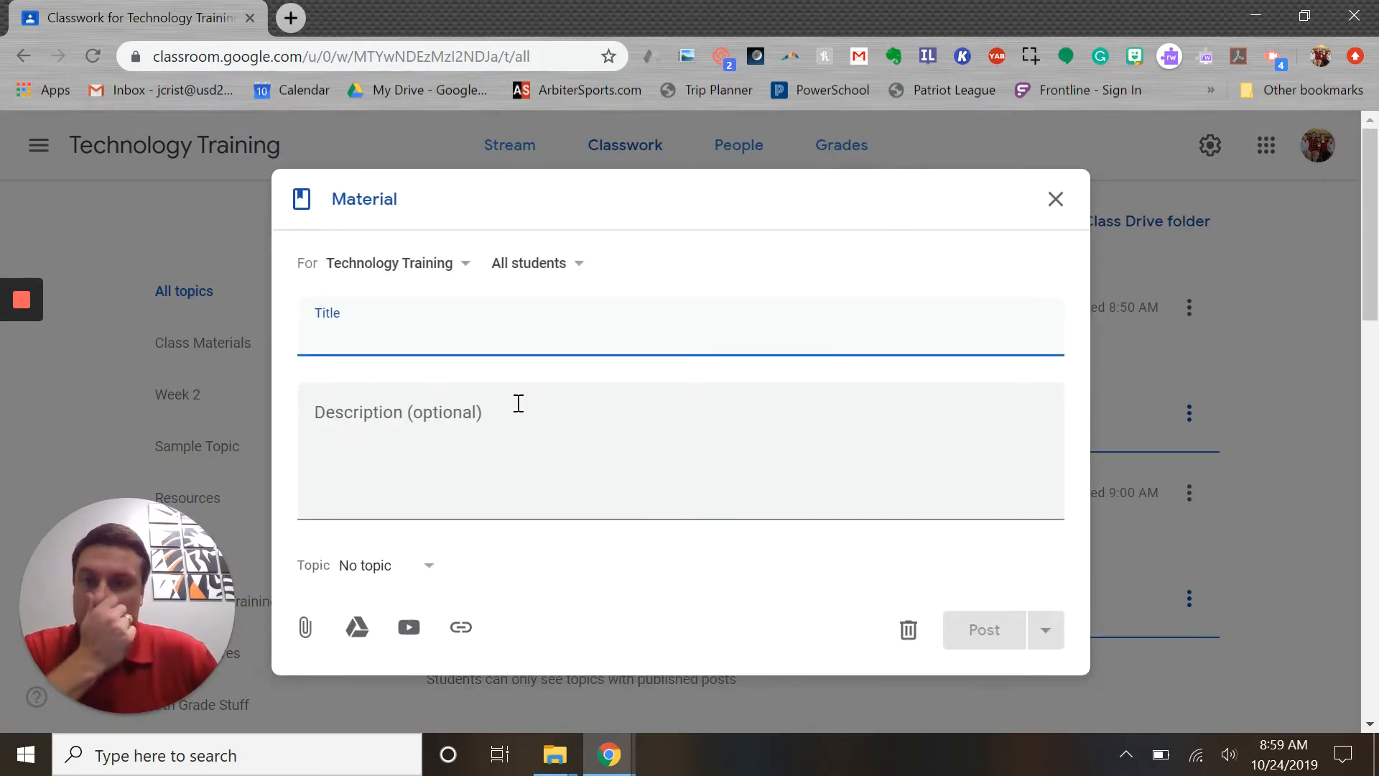
text(W)
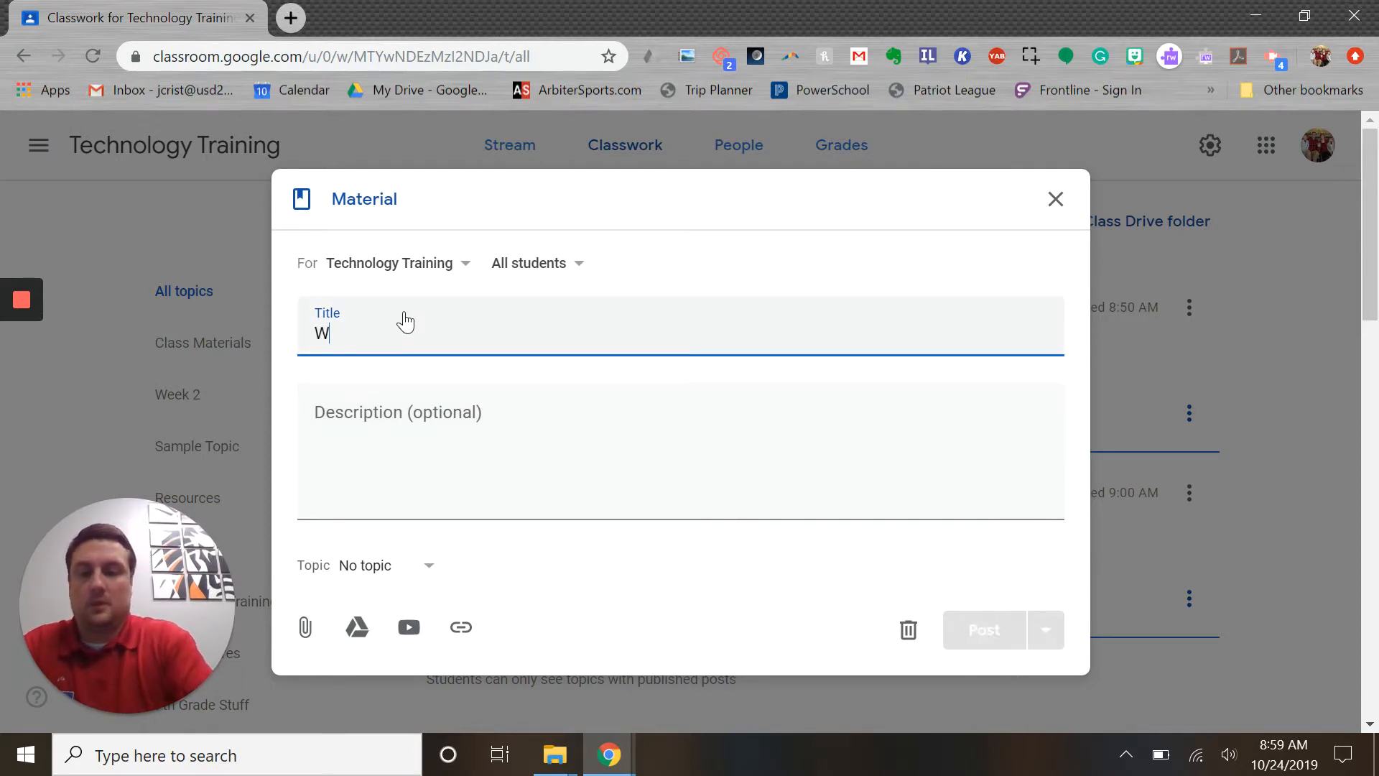
text(eb Link)
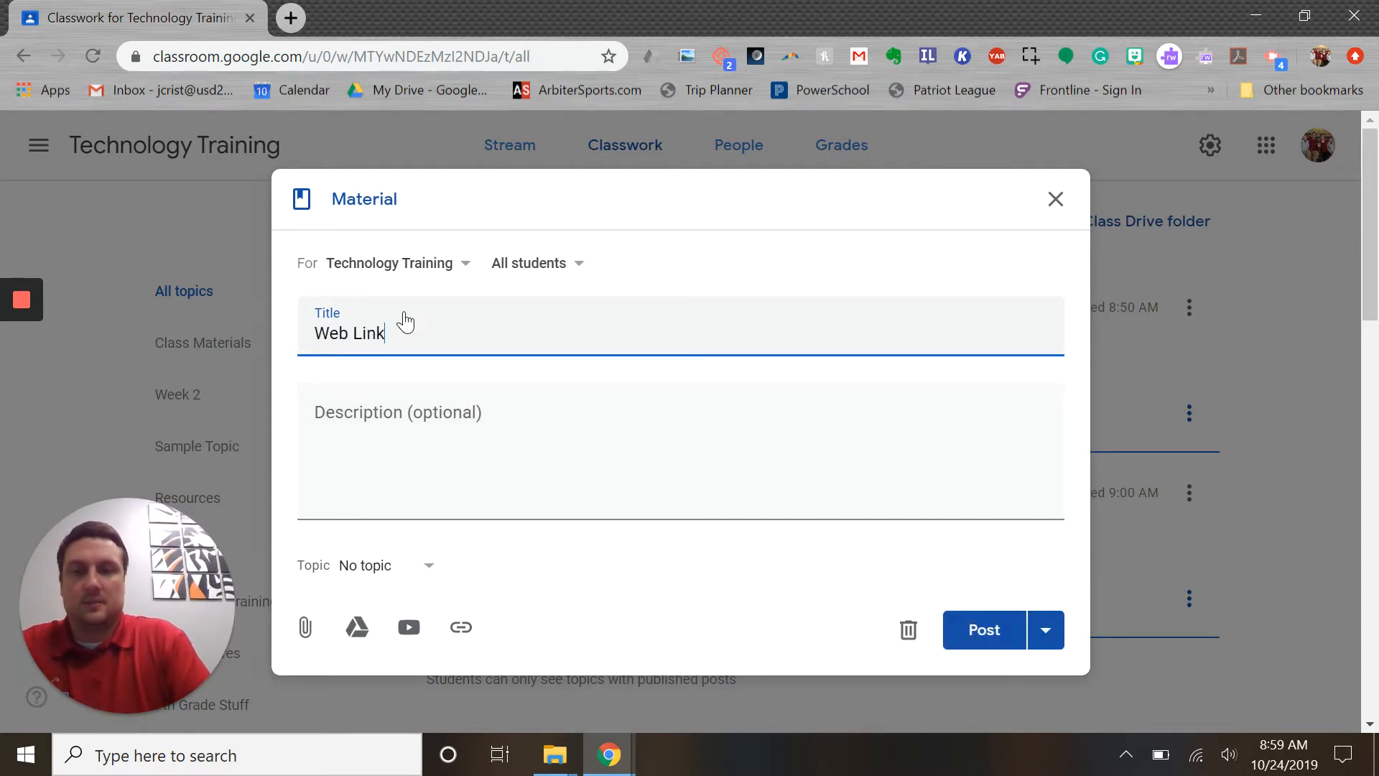
text(s)
Assign the Web Links material to the Week 2 topic, leaving the description blank
click(384, 410)
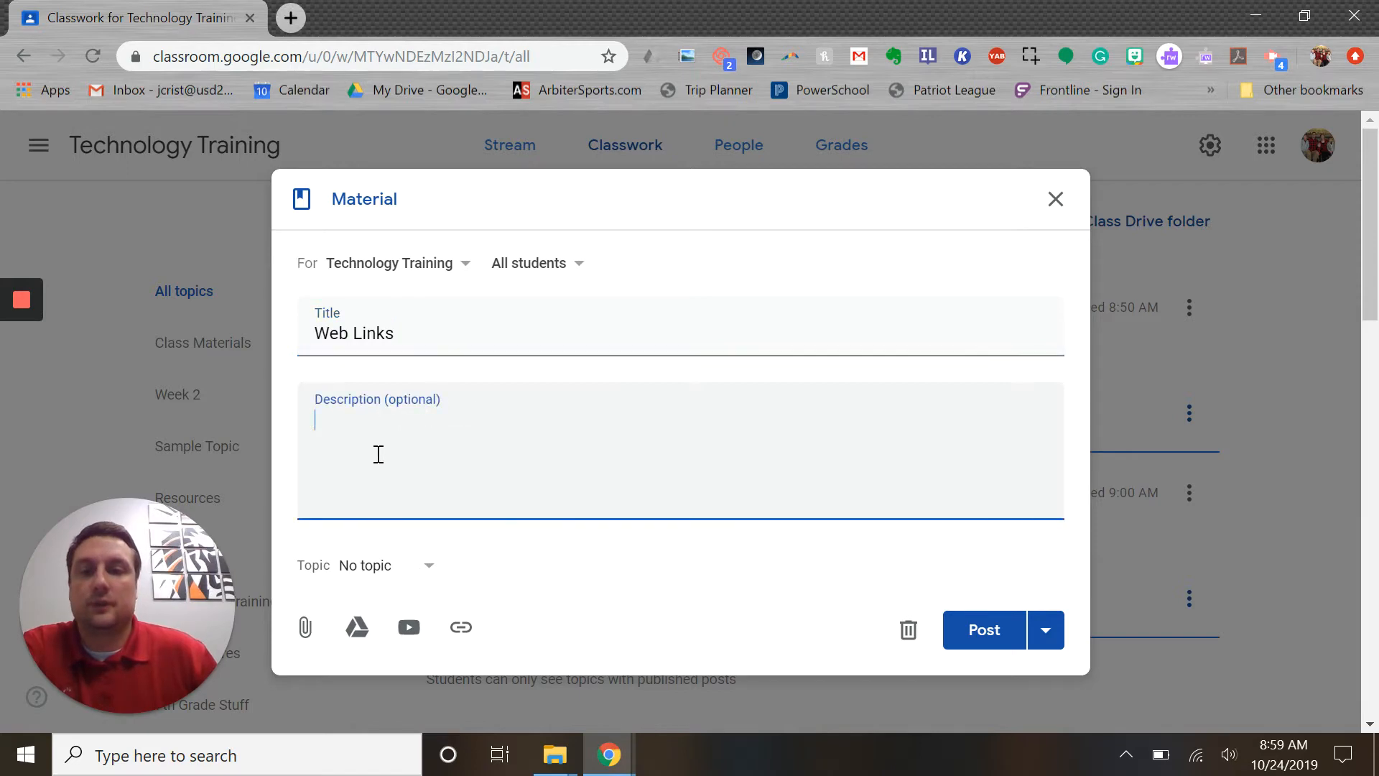
click(429, 568)
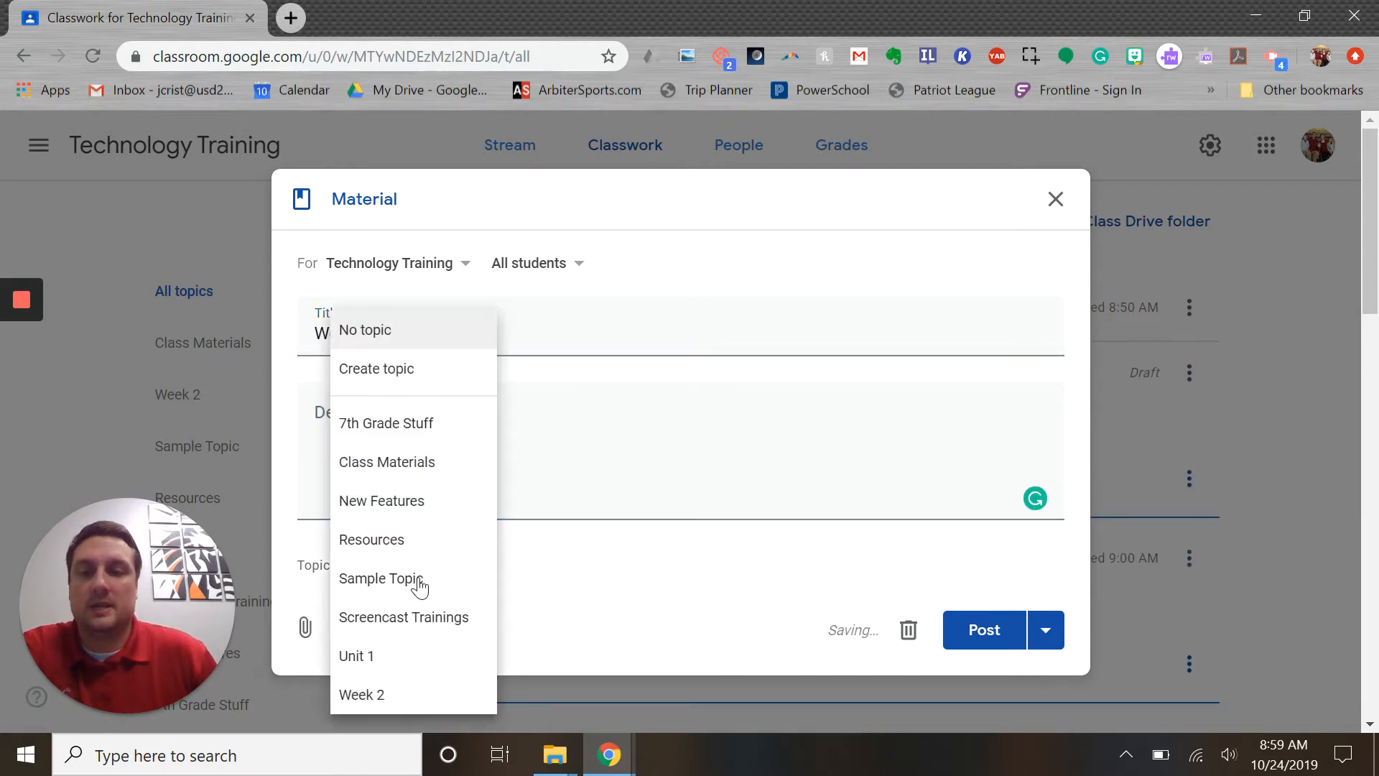
click(362, 692)
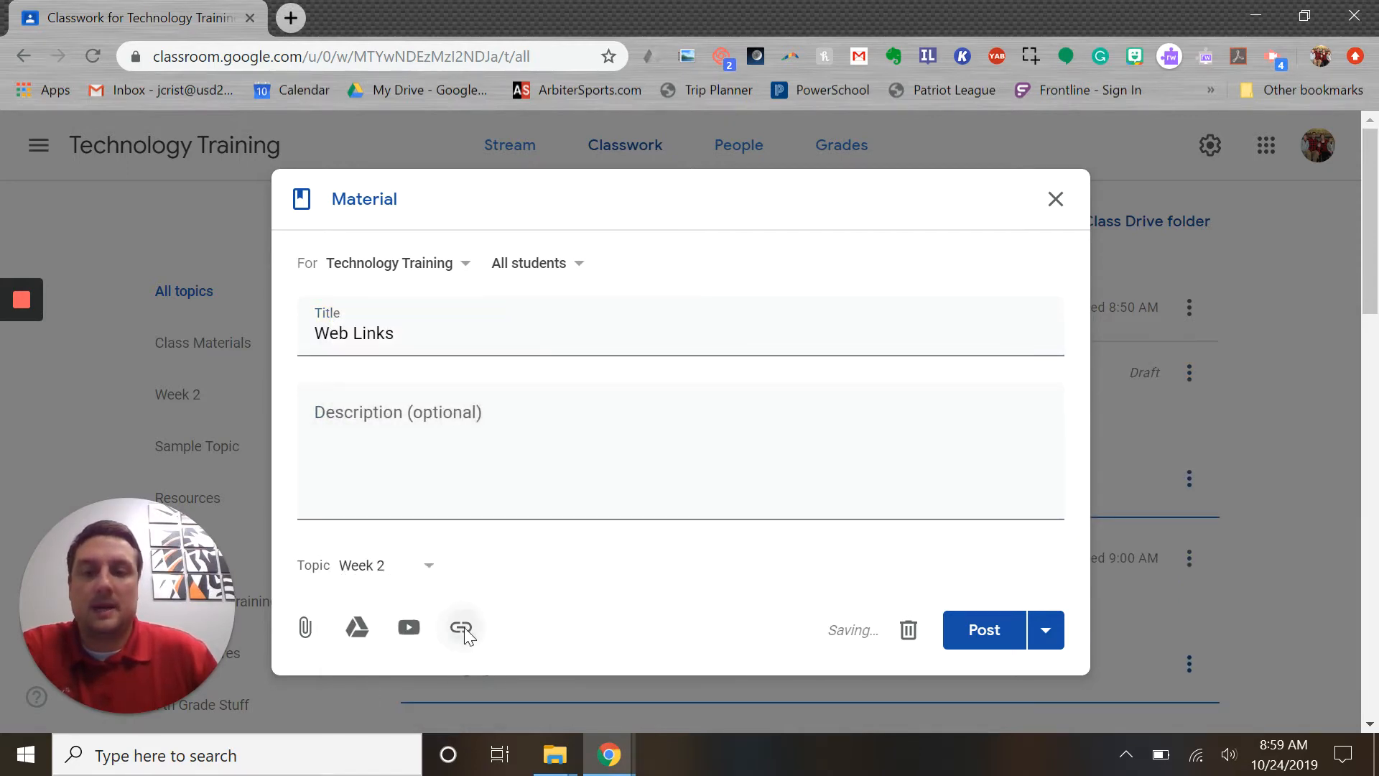
click(462, 630)
text(www.)
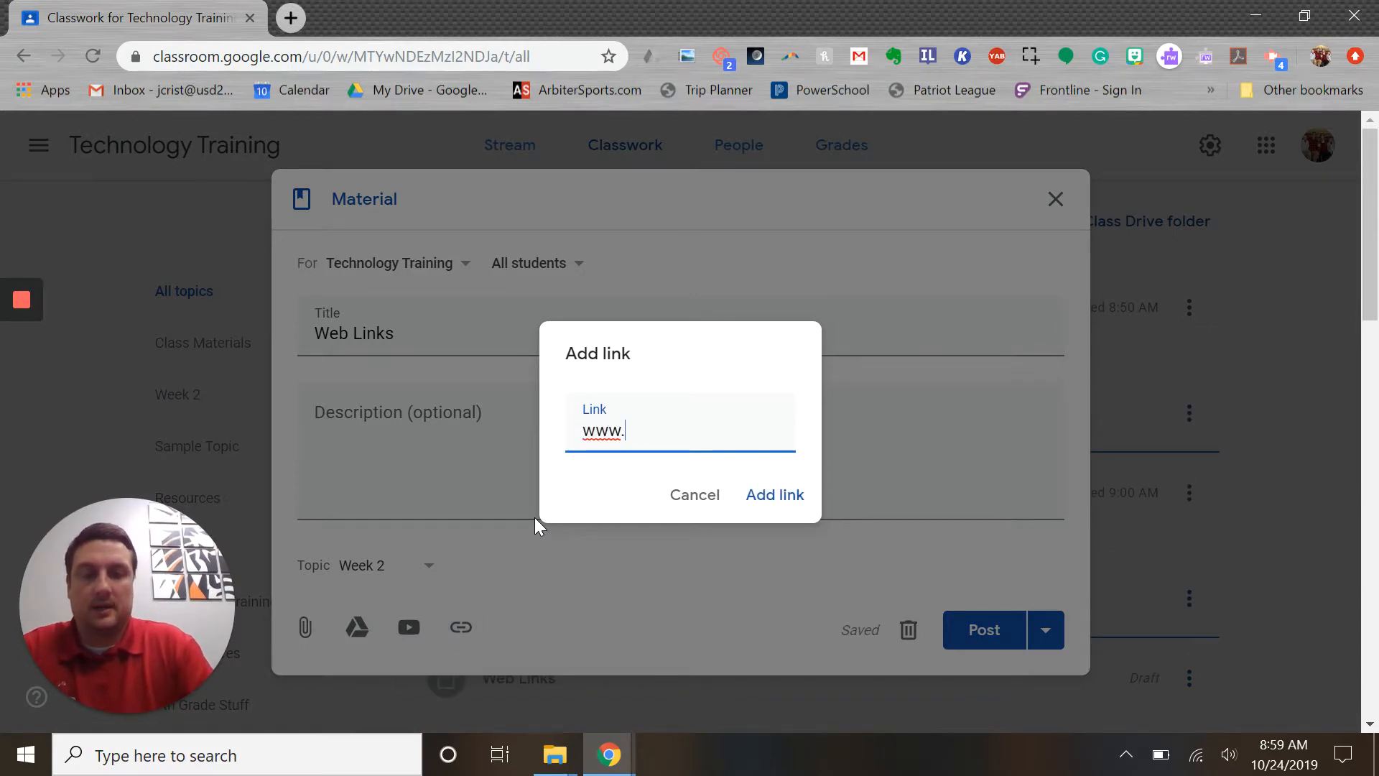
text(espn.com)
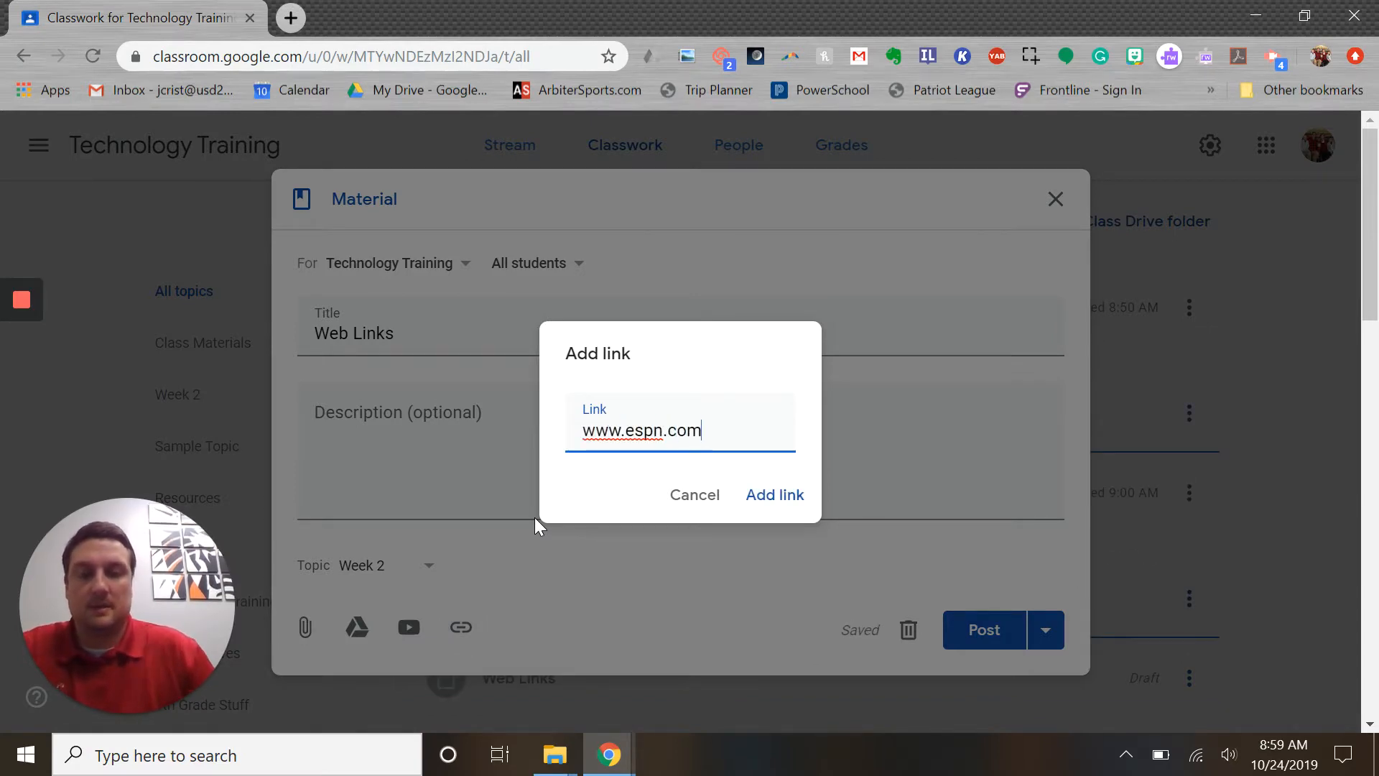
click(782, 499)
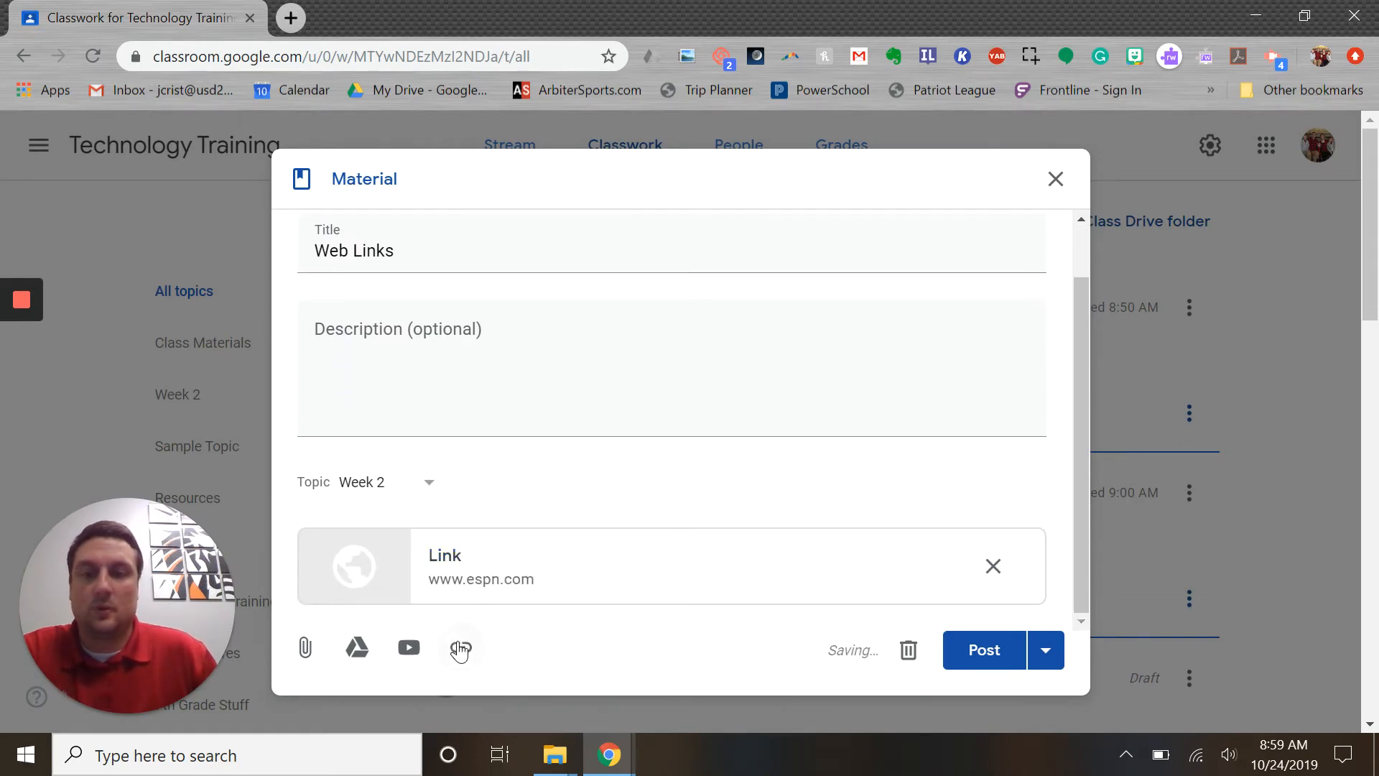
click(461, 648)
text(www.)
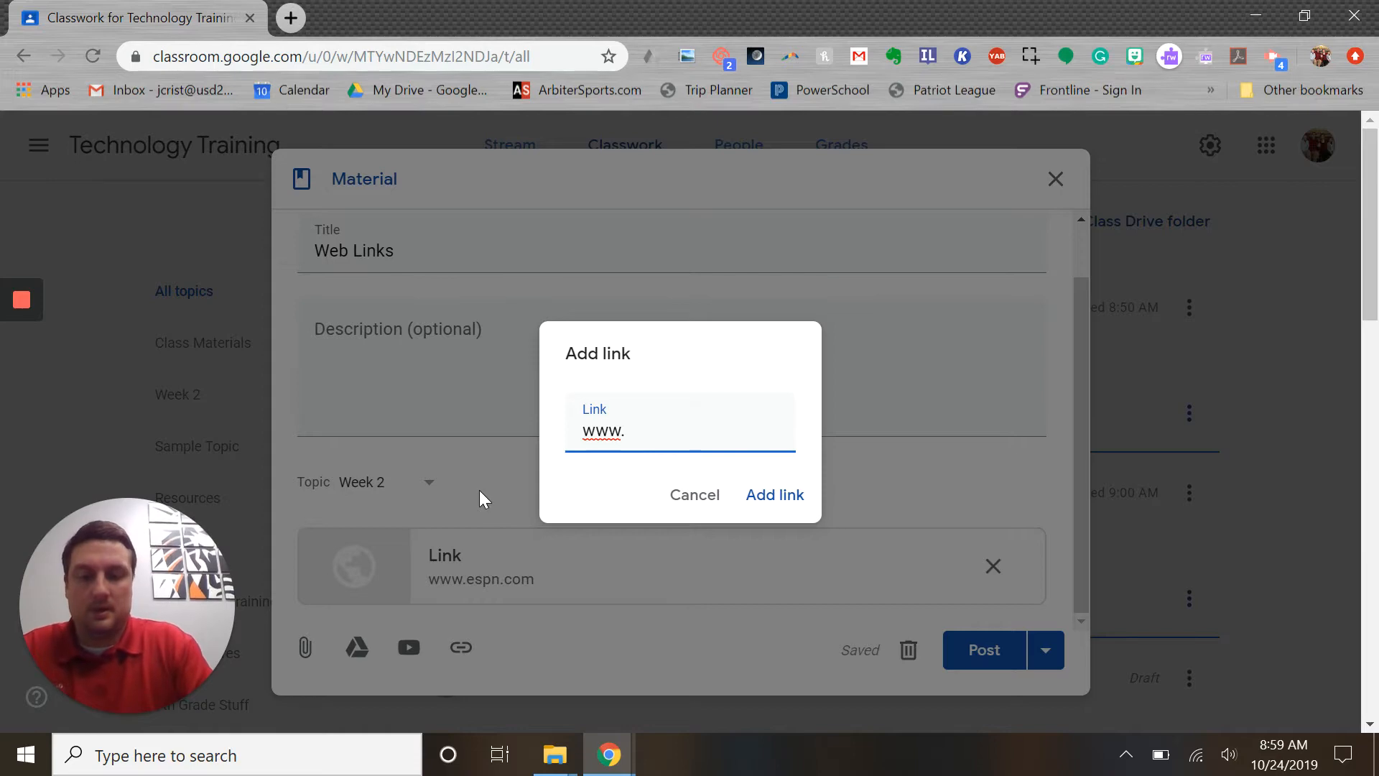
text(google.com)
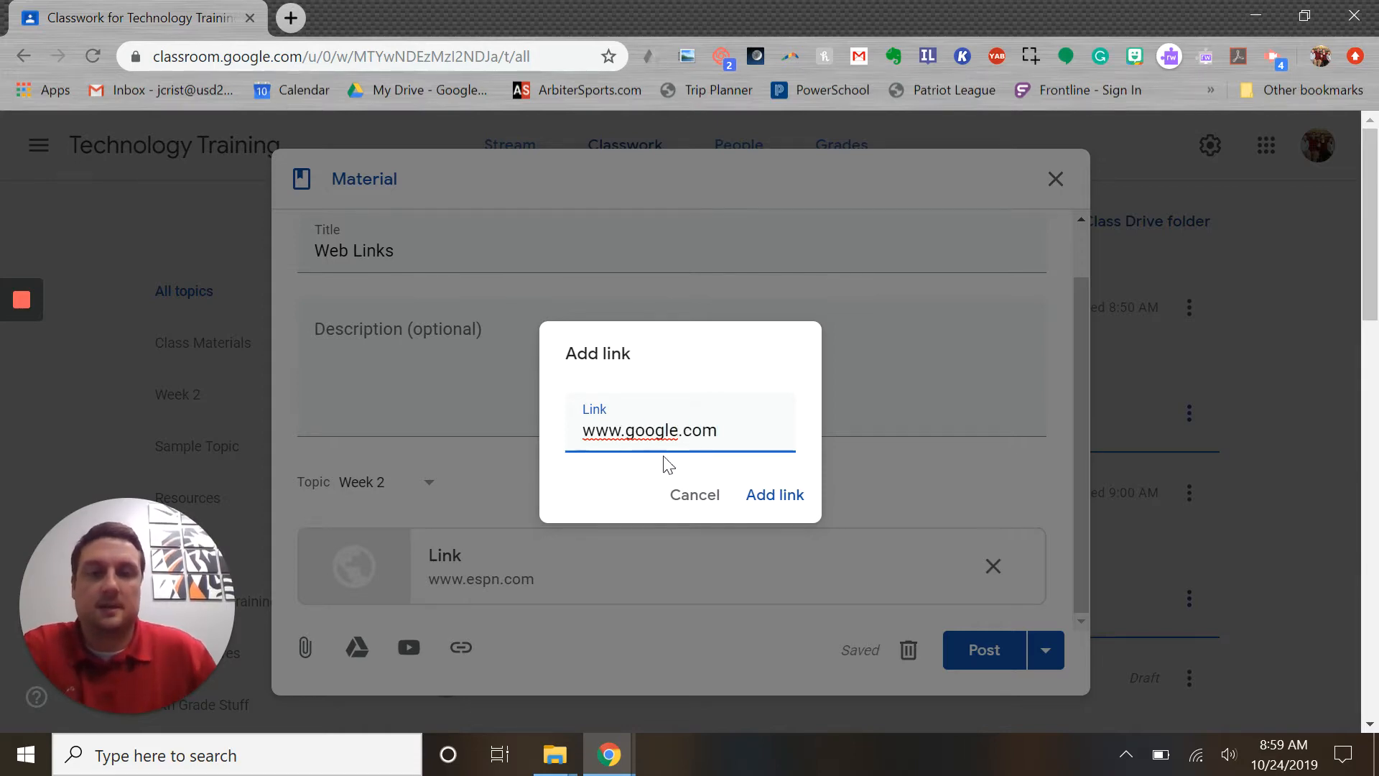
click(769, 499)
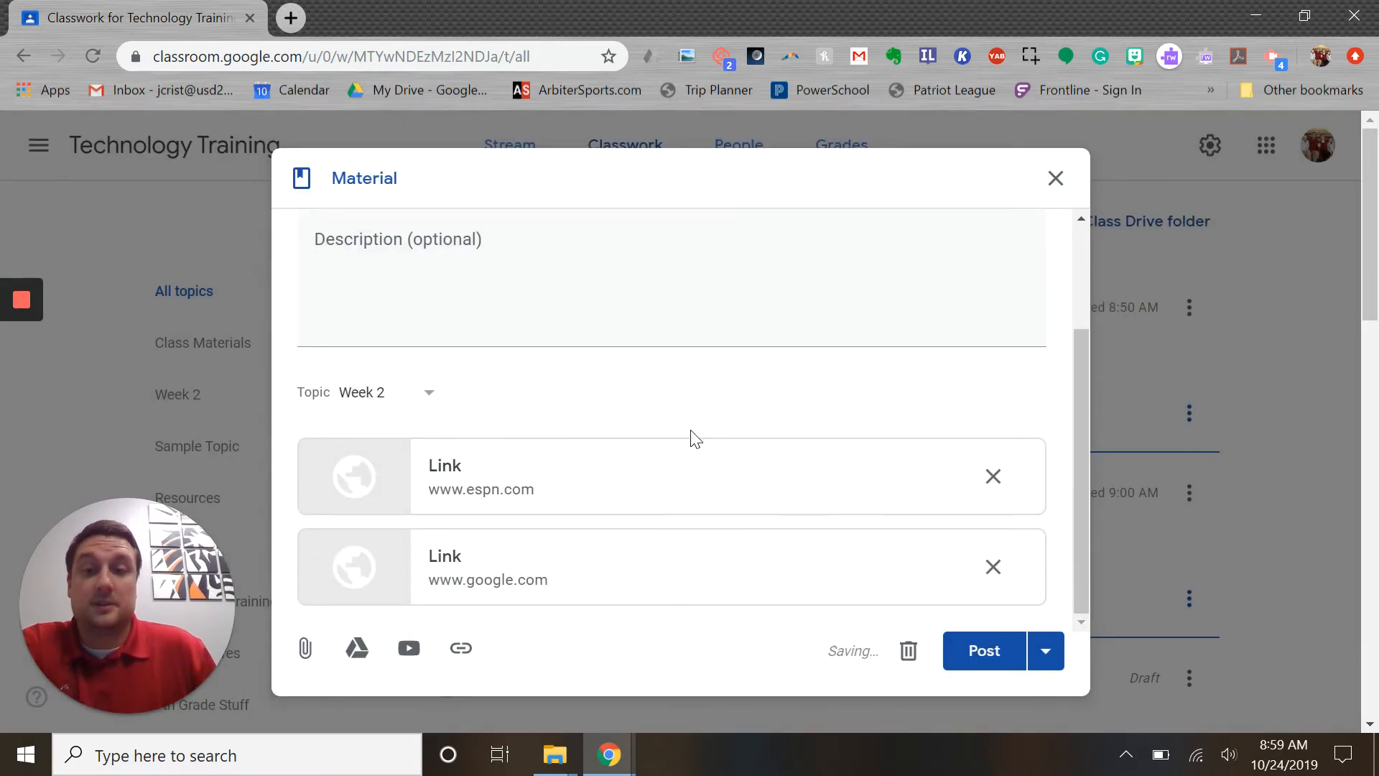
scroll(539, 474, up, 2)
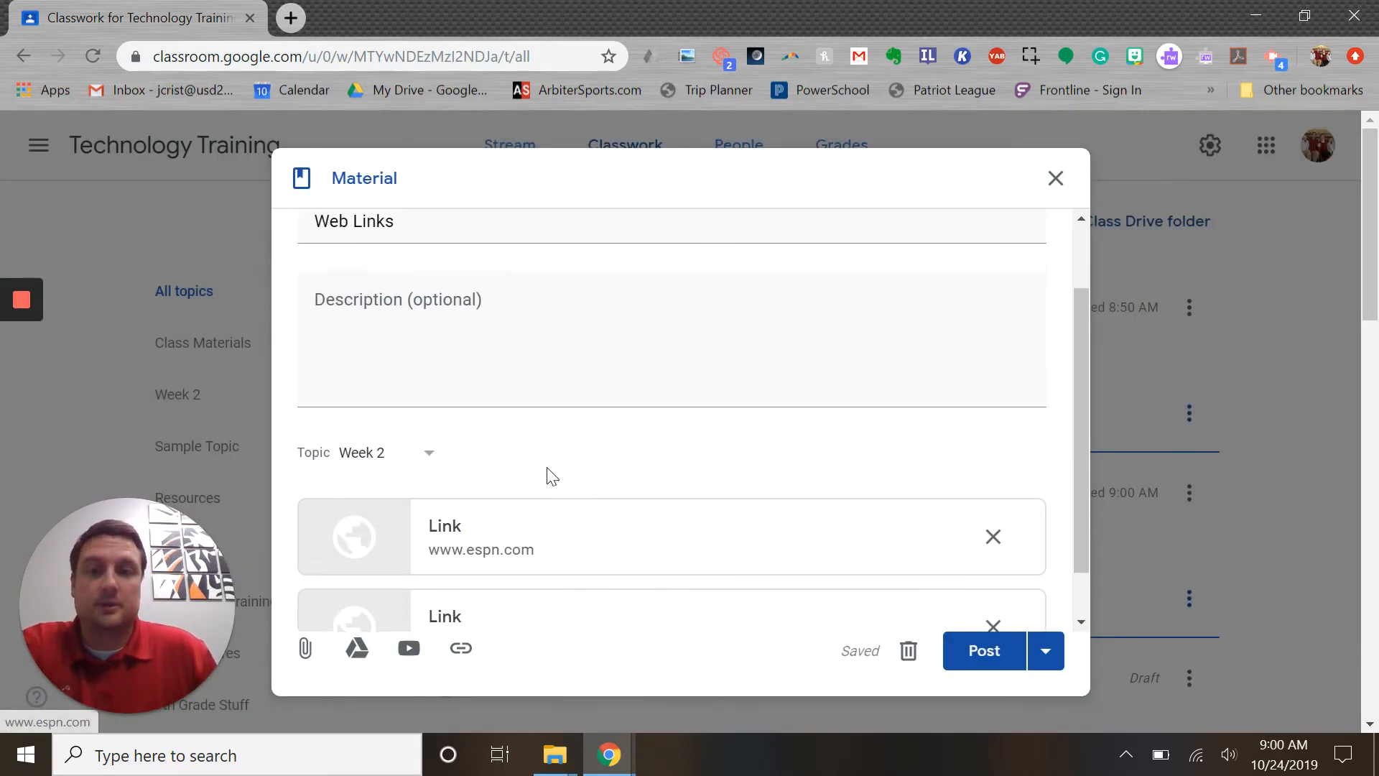
Post the Web Links material and expand its entry under the Week 2 topic to show the attached links
scroll(508, 508, down, 2)
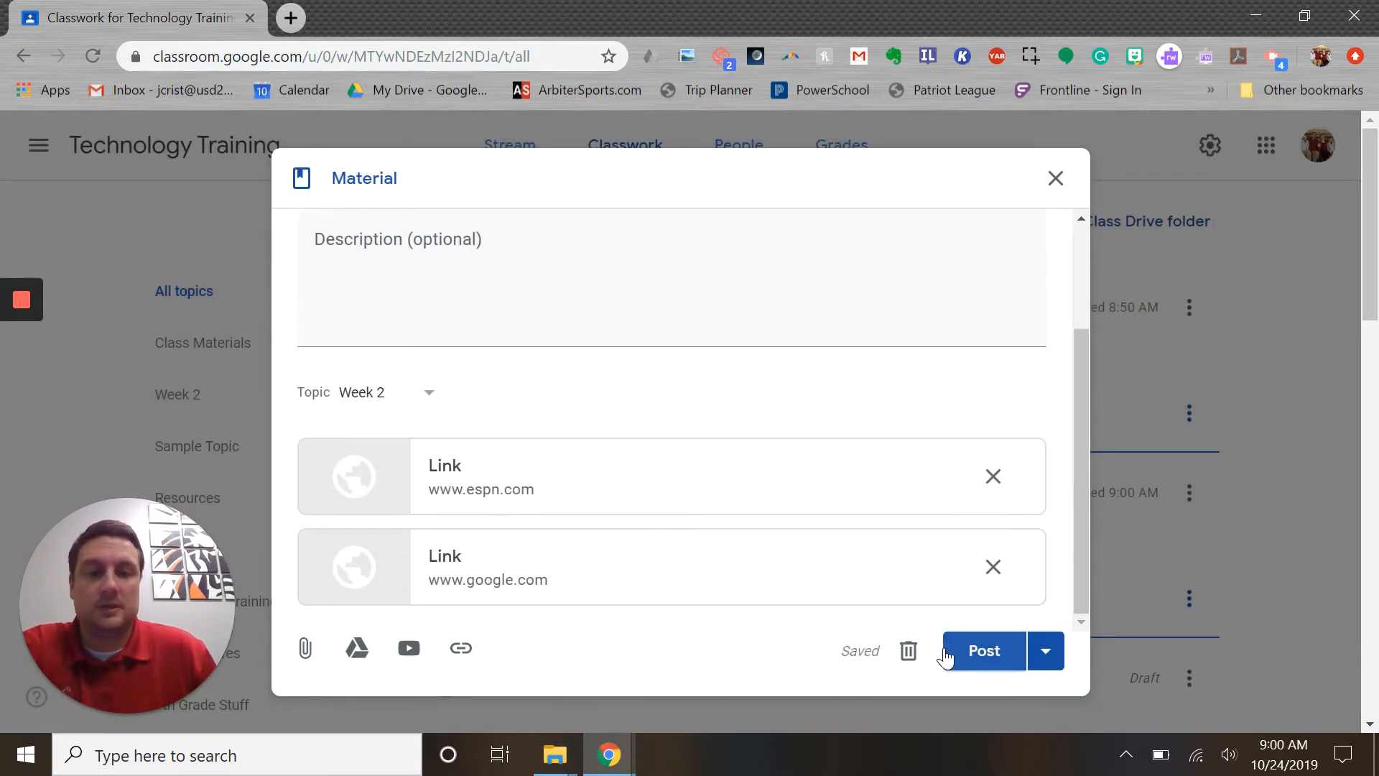
click(981, 652)
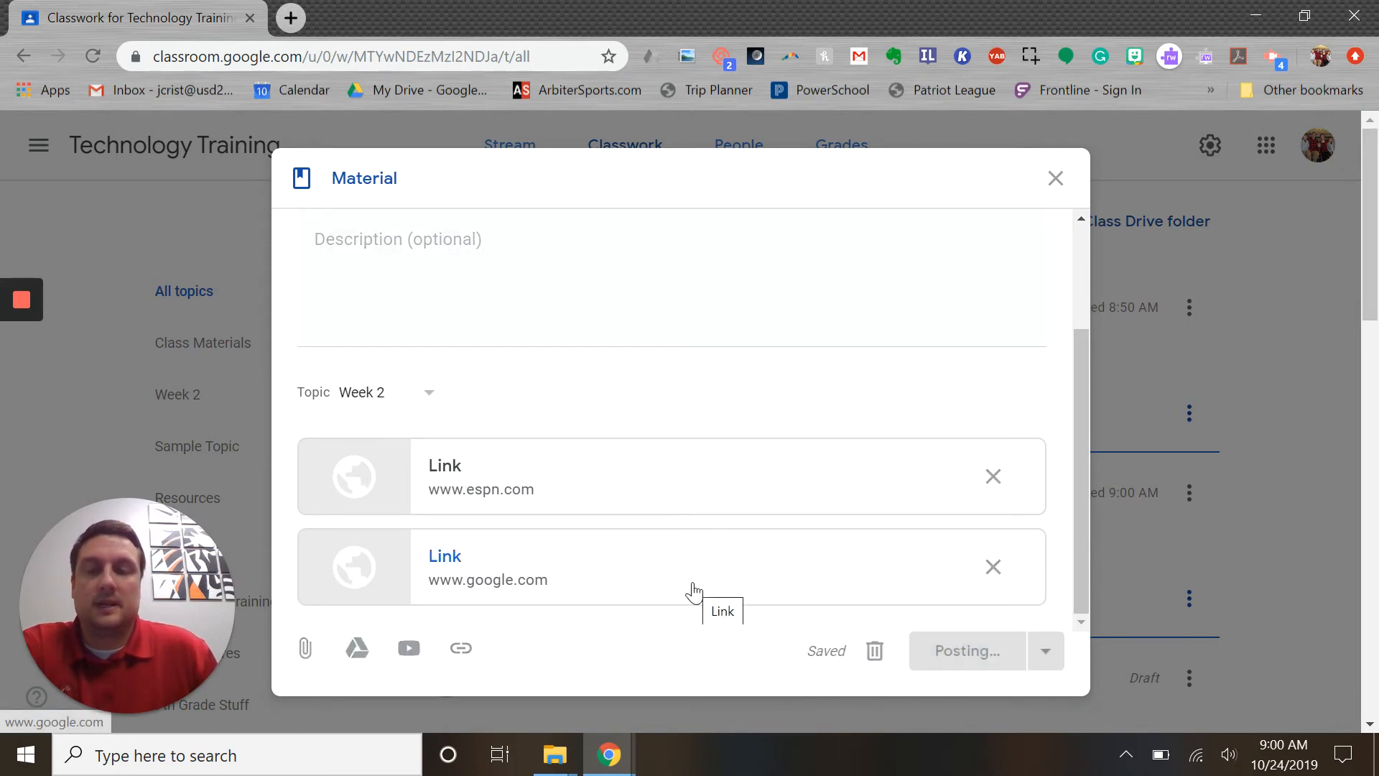
scroll(706, 485, down, 5)
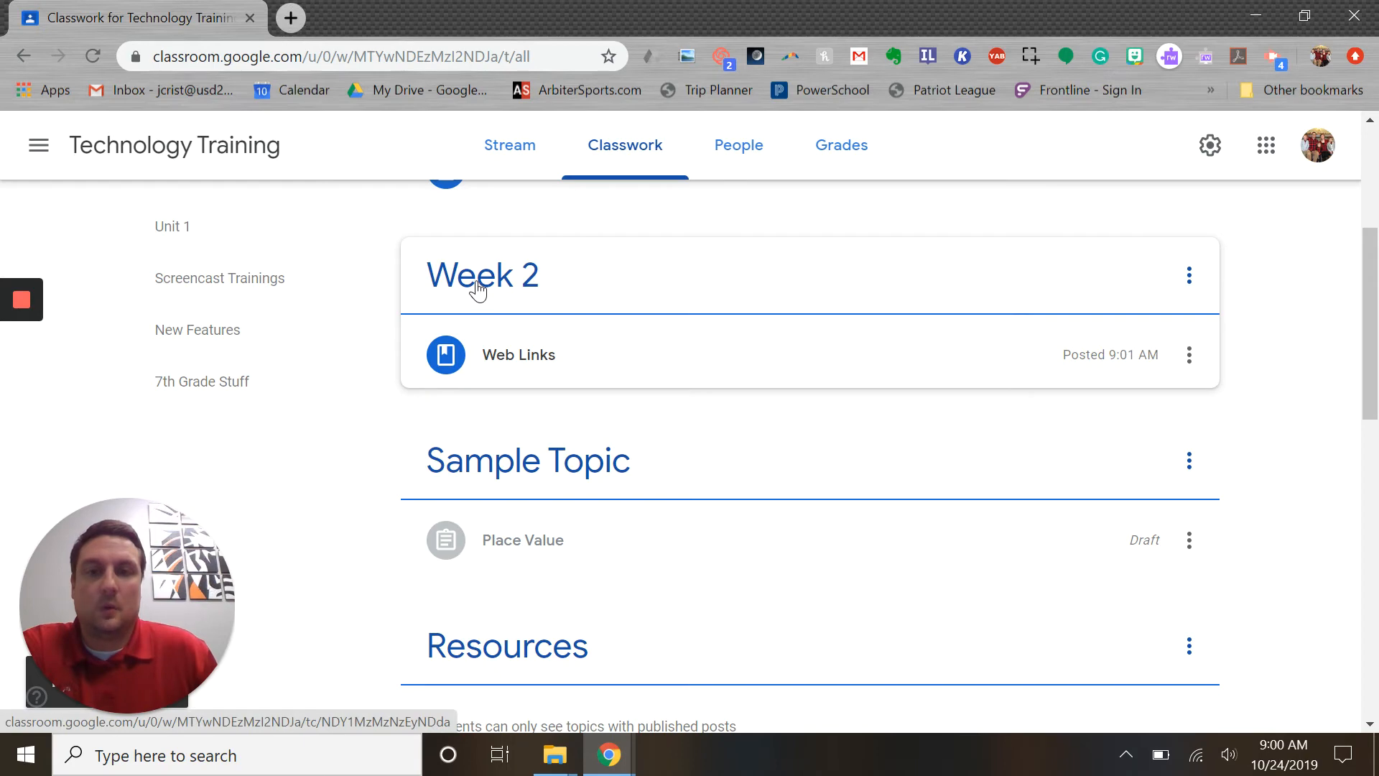
click(513, 359)
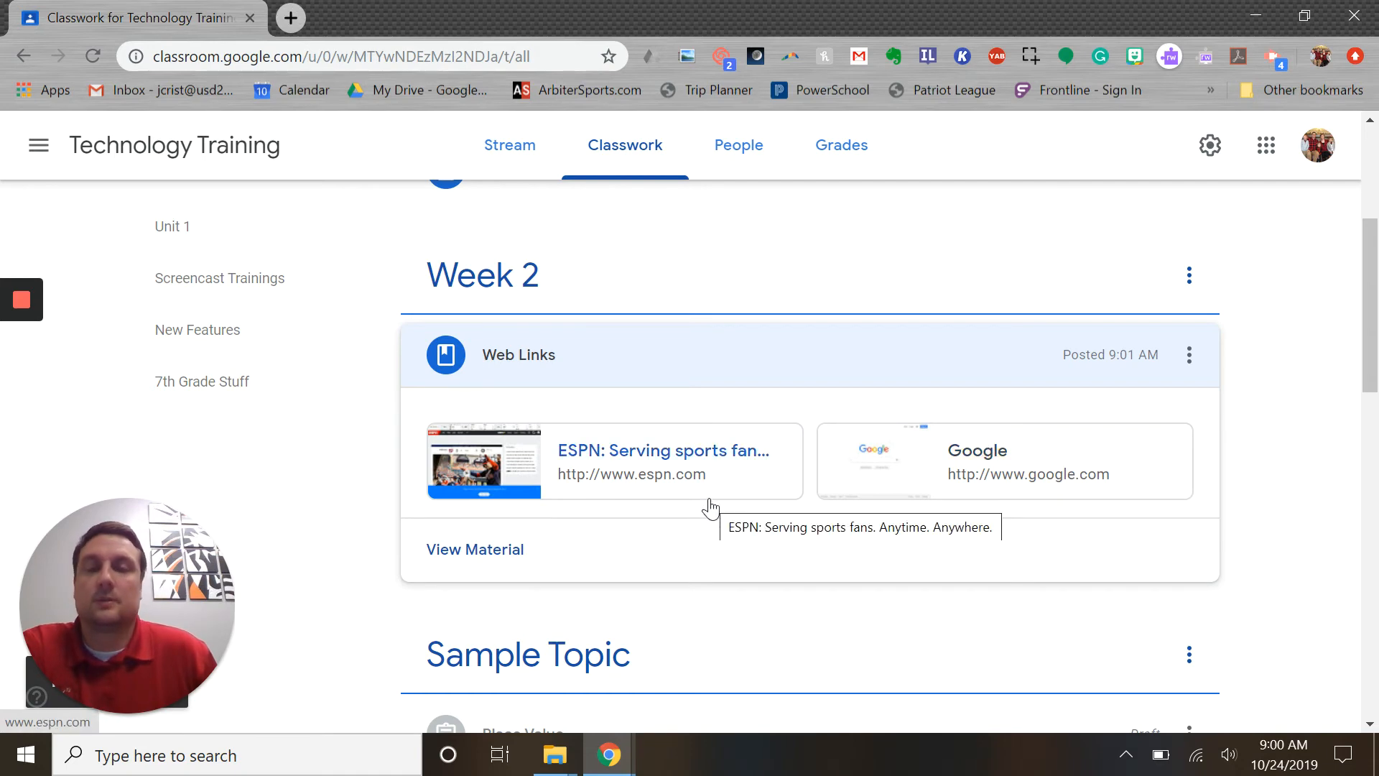
scroll(715, 508, up, 1)
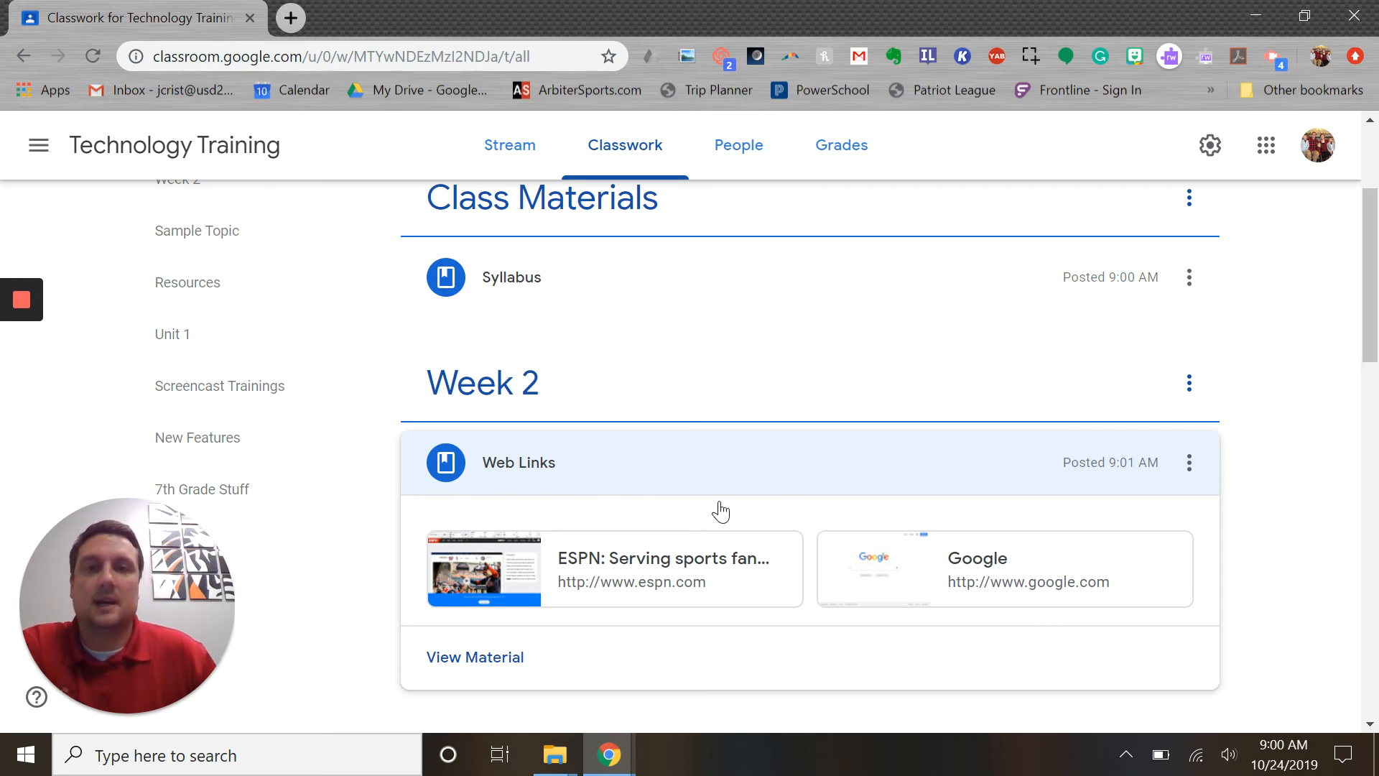
scroll(821, 502, up, 3)
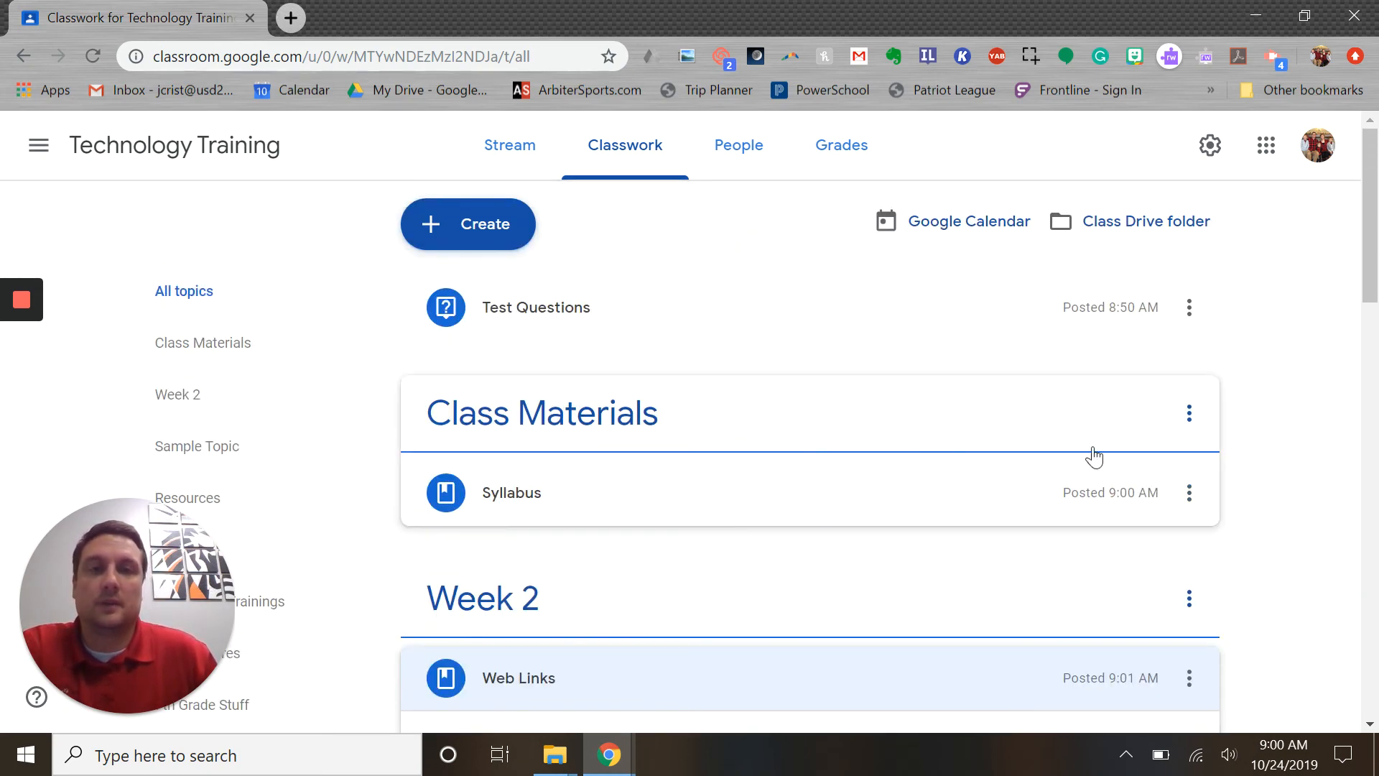
scroll(1261, 528, down, 2)
scroll(1264, 530, up, 2)
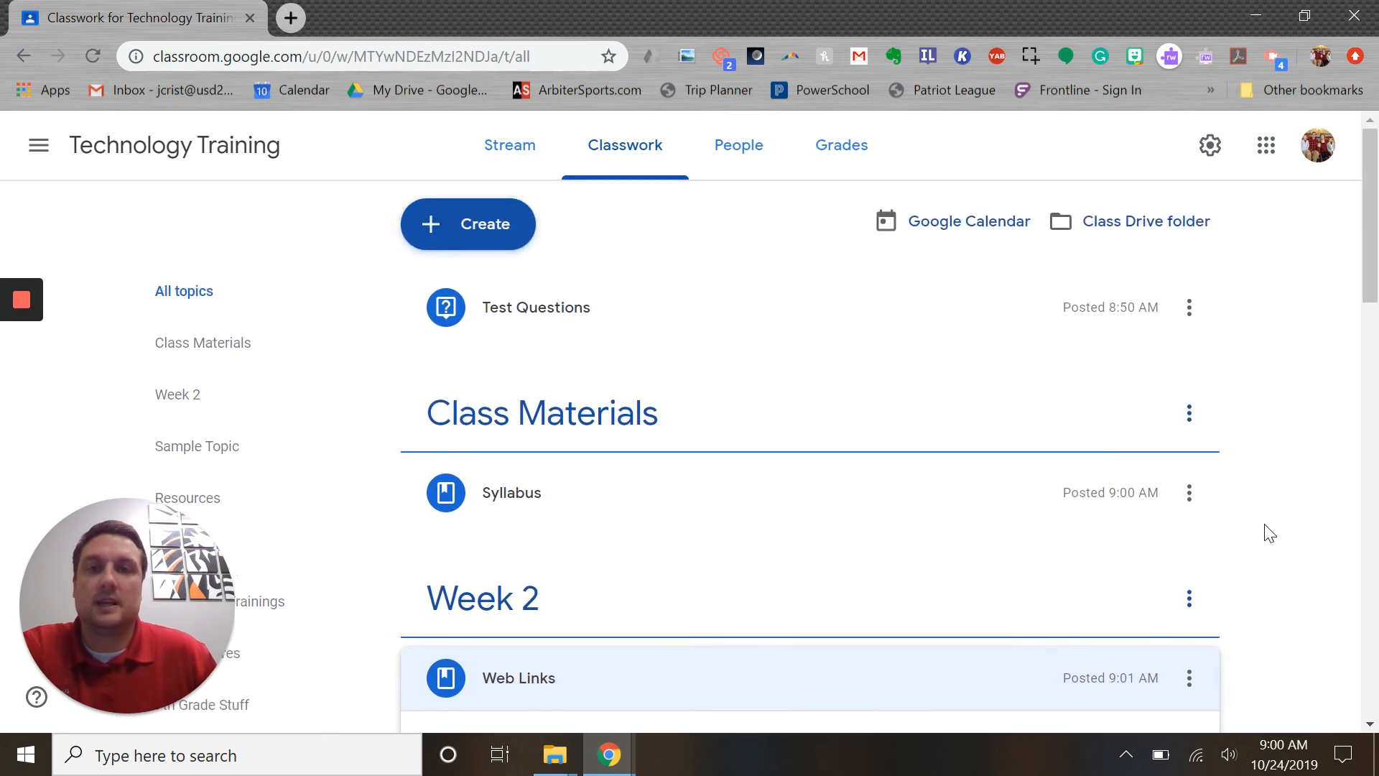